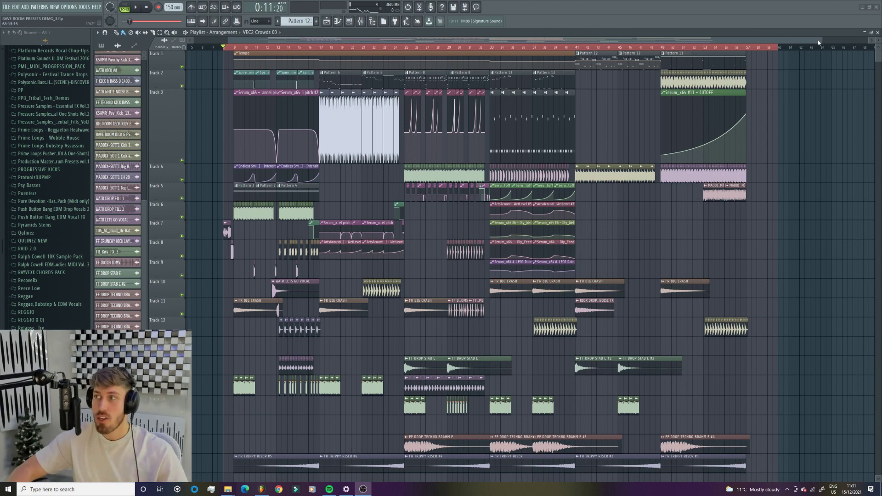
- Play the arrangement from its start and inspect the channel settings of the 789_SS_SYNTH_SHOT_3_A sample on Track 9
left_click_drag(820, 41, 745, 44)
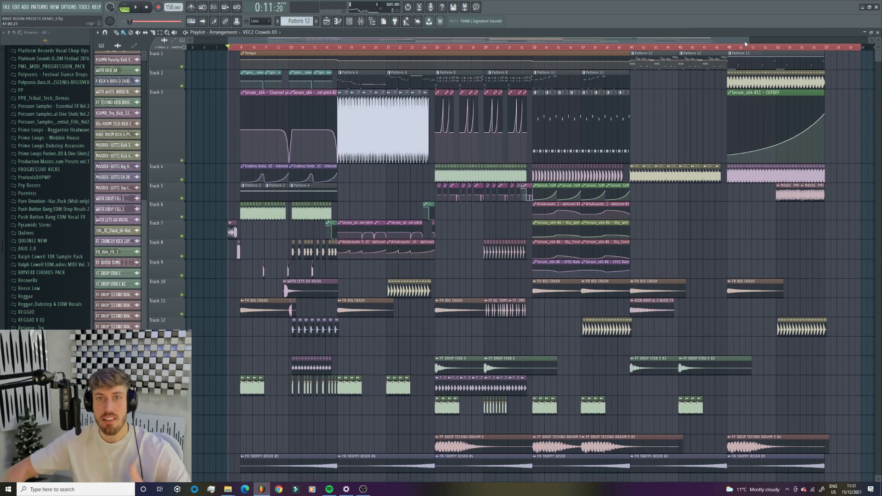
key("space")
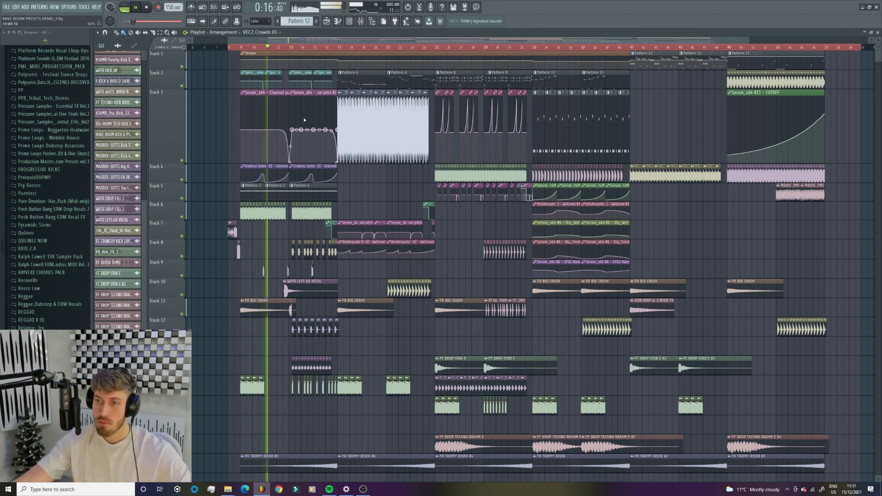
double_click(315, 271)
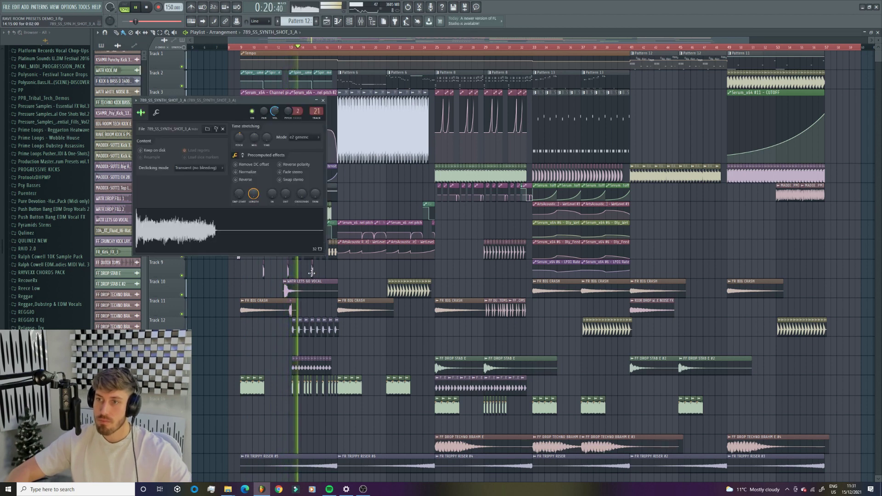
left_click(323, 100)
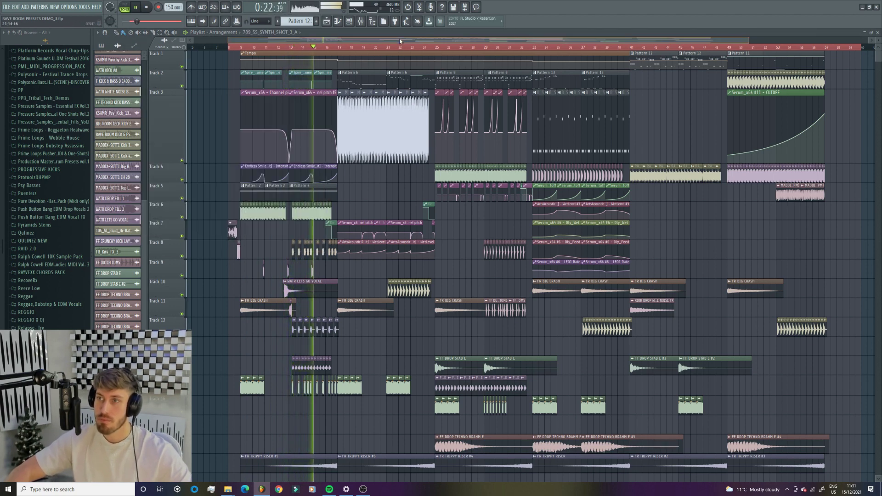
left_click(361, 21)
left_click(361, 20)
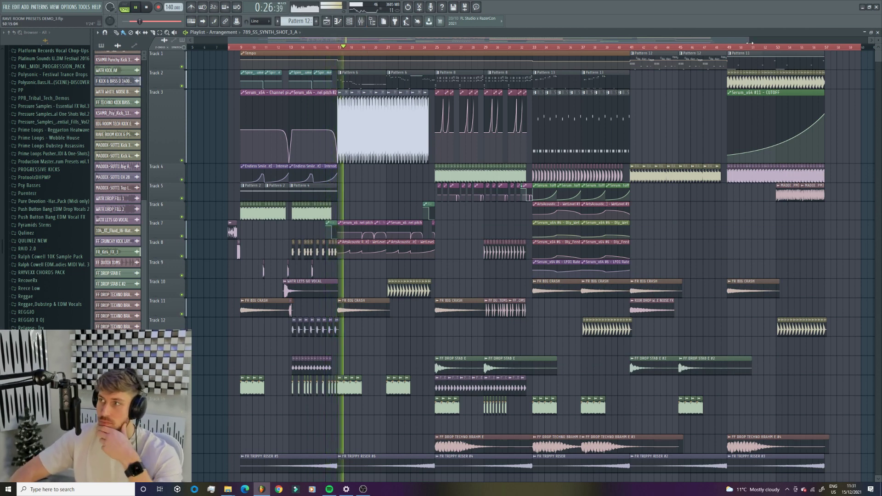
- Set the channel volume of the VEC2 Crowds 03 sample on Track 21 to 38%
left_click_drag(748, 40, 791, 53)
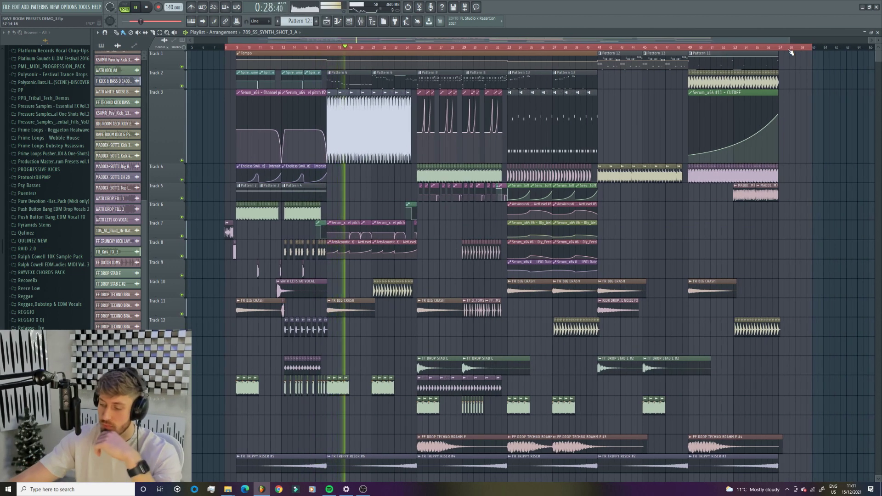
scroll(577, 202, "down", 5)
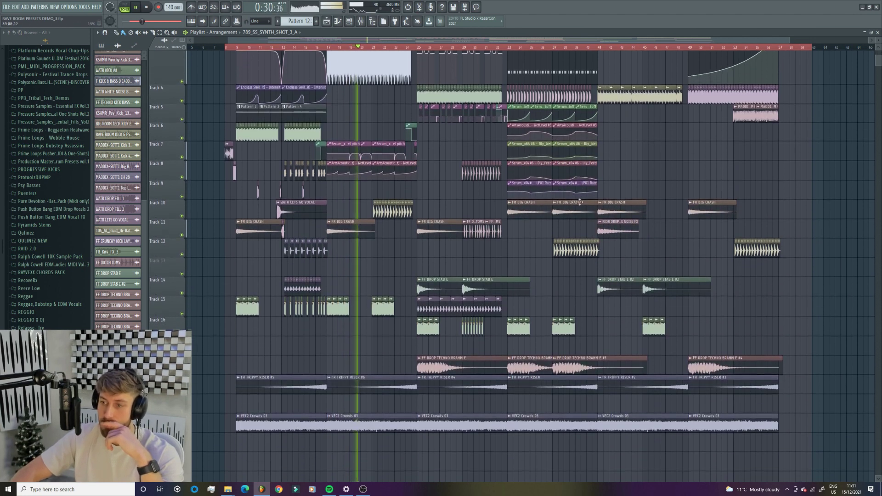
double_click(405, 291)
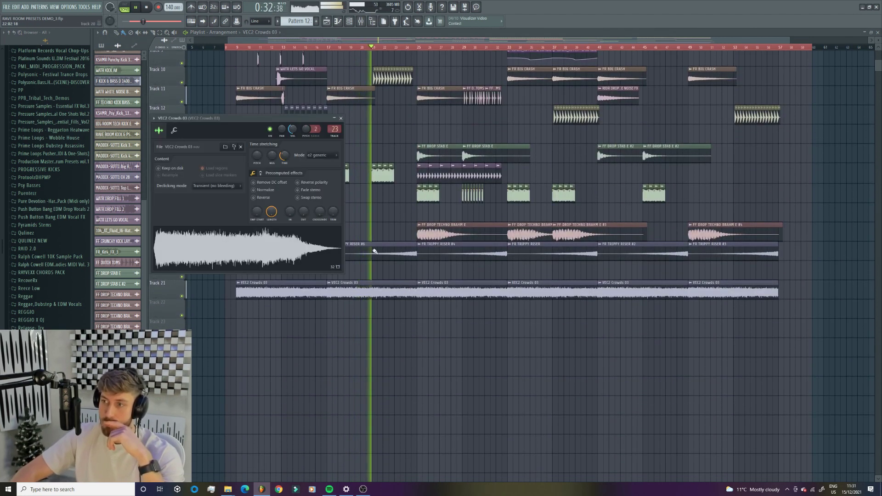
left_click_drag(294, 130, 293, 138)
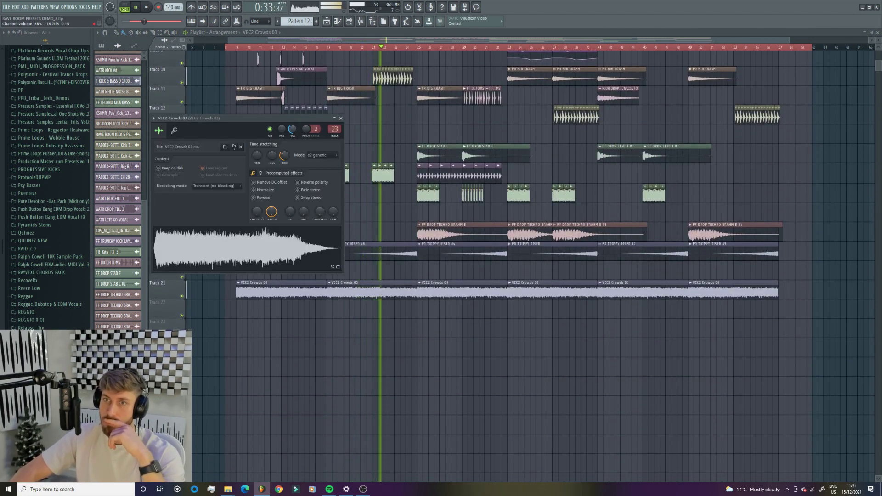
left_click(341, 118)
scroll(561, 284, "up", 5)
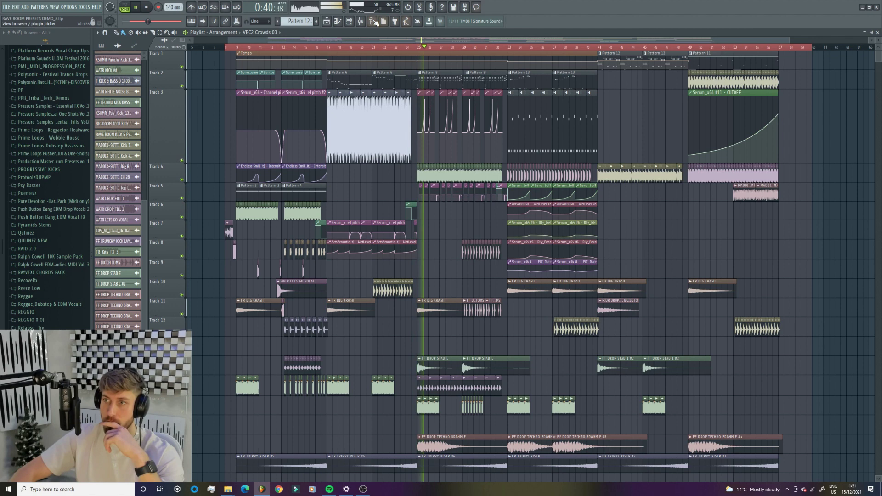
- Check the mixer levels while the arrangement plays on through its last section, and stop the playback
left_click(362, 23)
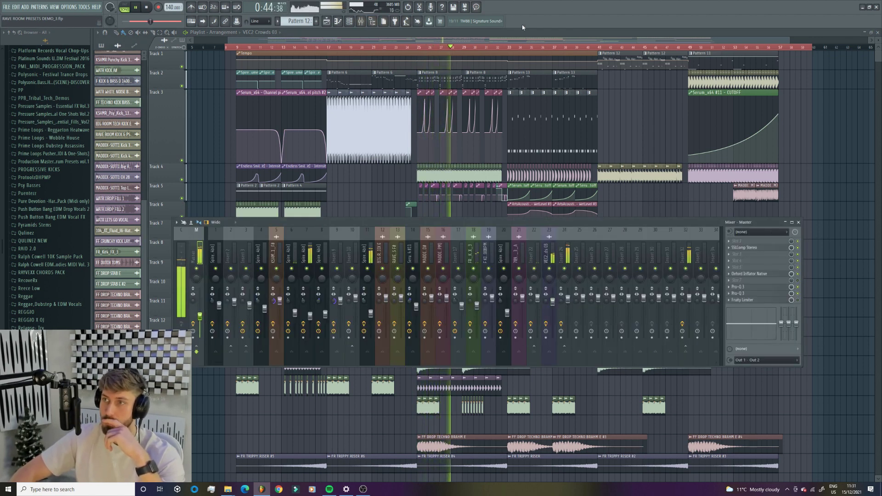
key("F9")
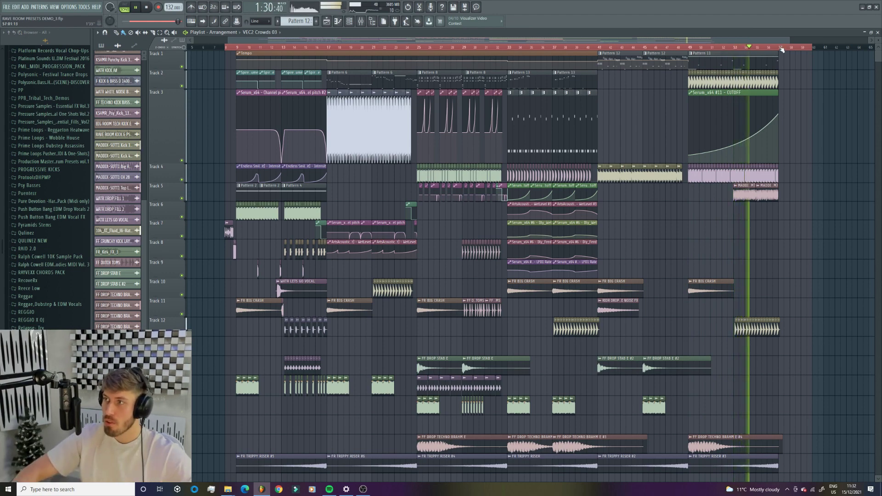
left_click_drag(788, 39, 752, 39)
key("space")
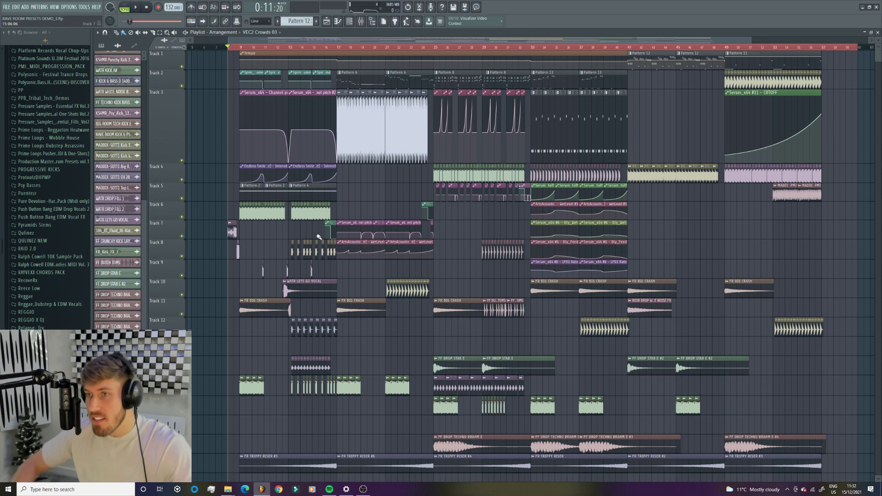
- Open Pattern 2 from Track 5 with its Serum_x64 synth and audition the pattern on its own
double_click(252, 188)
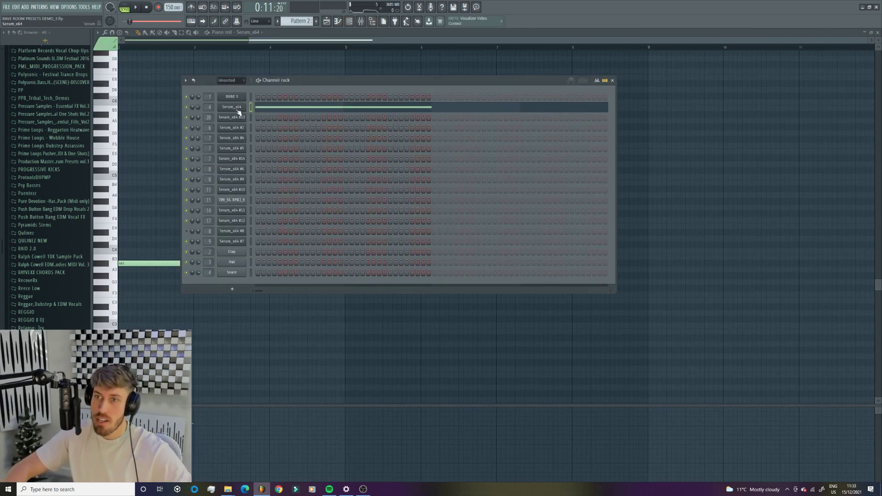
left_click(237, 109)
left_click(124, 7)
key("space")
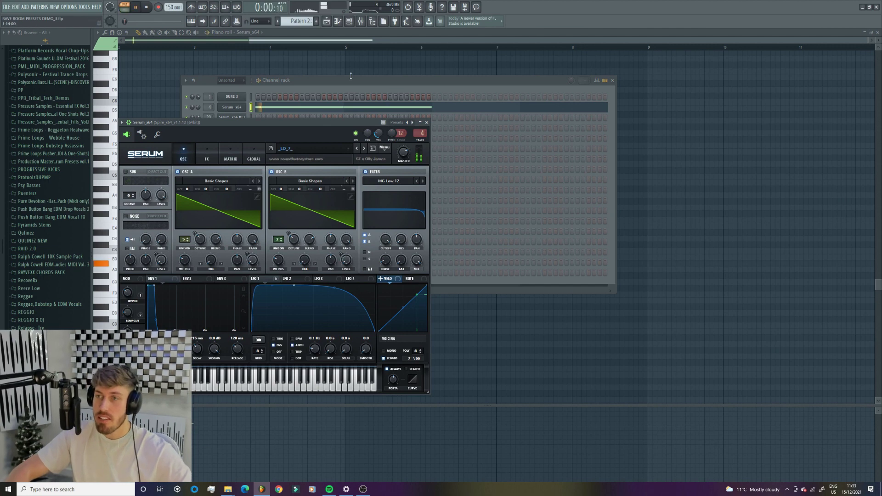
key("space")
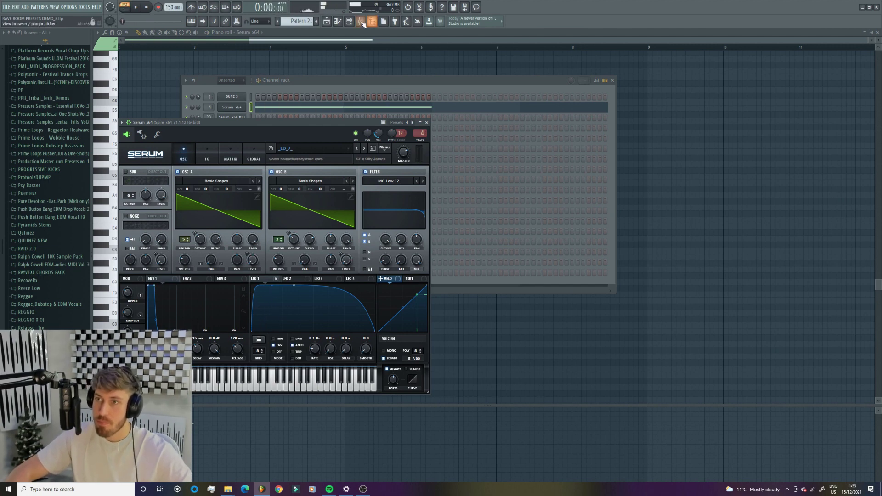
- Show the mixer track of Pattern 2's synth and play the pattern to watch its level and routing
left_click(372, 21)
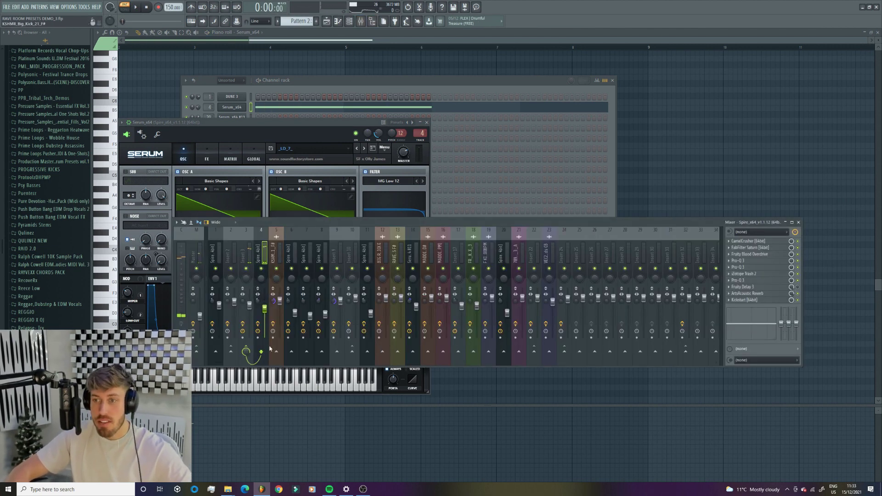
key("space")
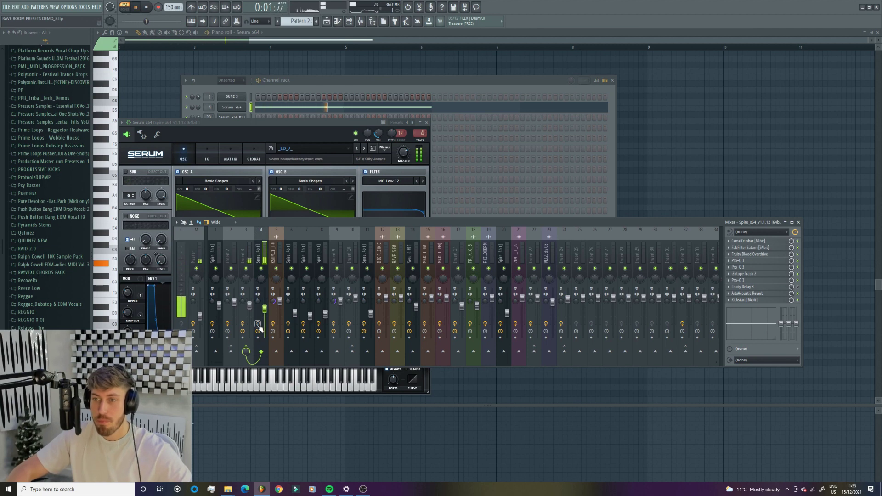
key("space")
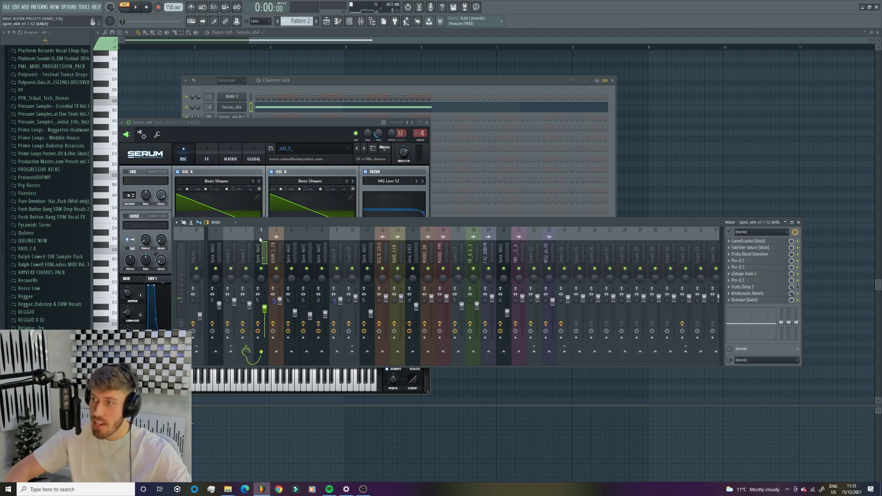
- Examine the synth's effects: CamelCrusher, FabFilter Saturn, Fruity Blood Overdrive, two Pro-Q 3 equalizers, iZotope Trash 2, ArtsAcoustic Reverb and Kickstart
left_click(760, 241)
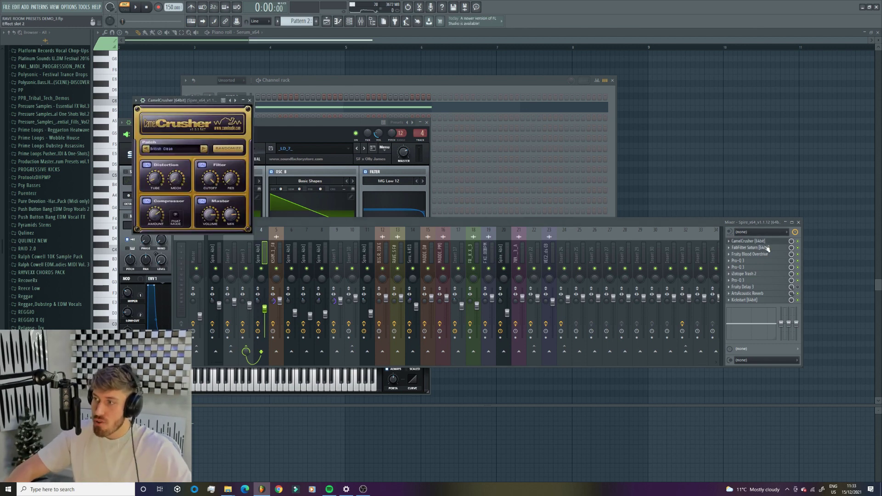
left_click(763, 247)
left_click(766, 254)
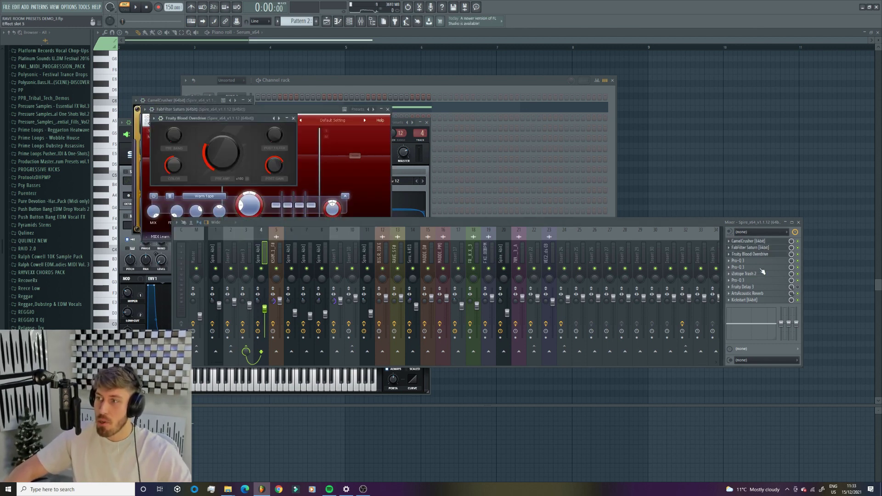
left_click(761, 261)
left_click(762, 268)
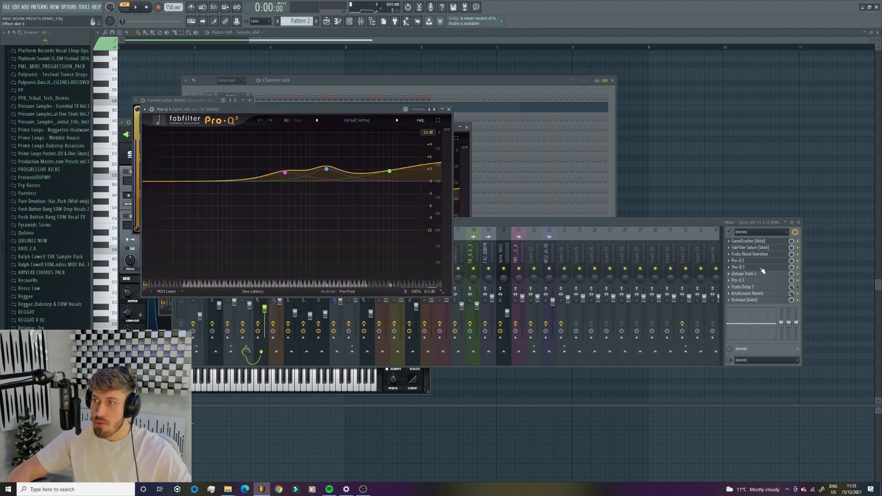
left_click(750, 274)
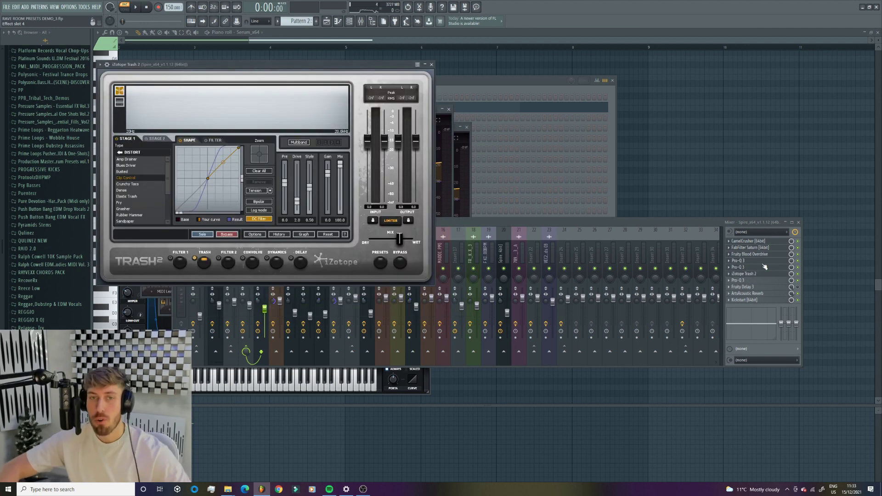
left_click(756, 294)
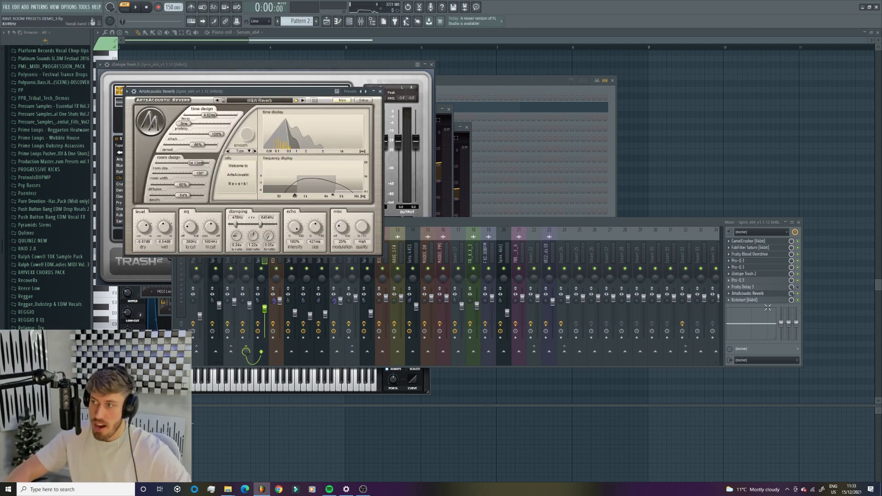
left_click(766, 301)
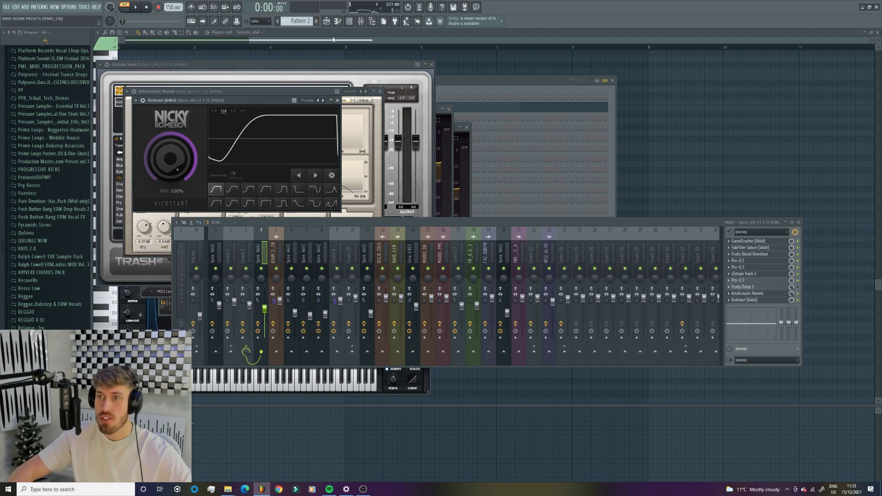
- Open the Gross Beat effect on mixer Insert 3 and audition Pattern 2 while toggling the effect
left_click(248, 248)
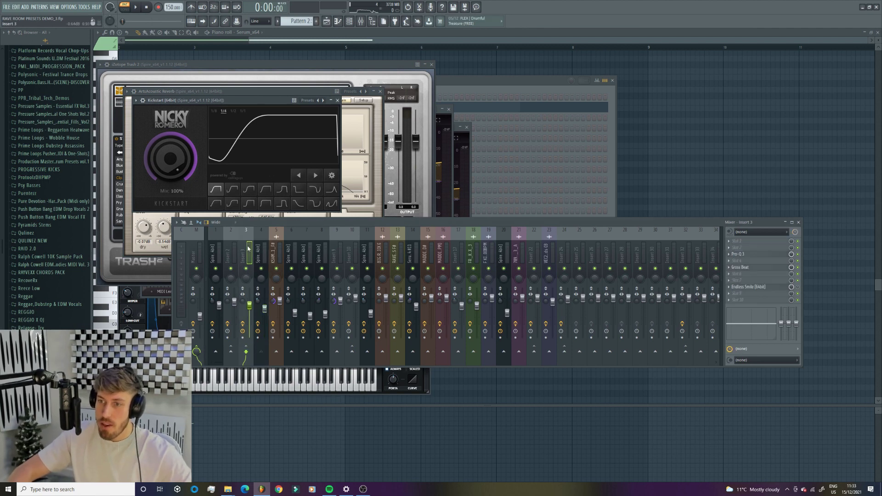
left_click(747, 268)
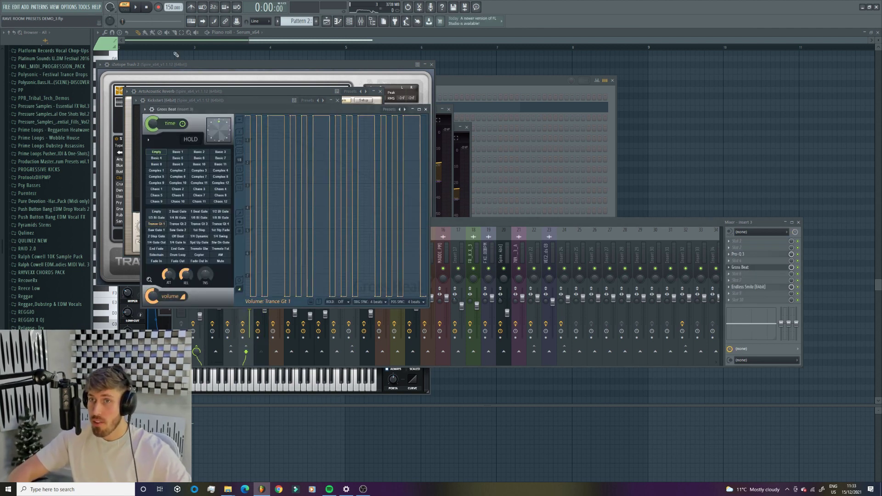
left_click(137, 7)
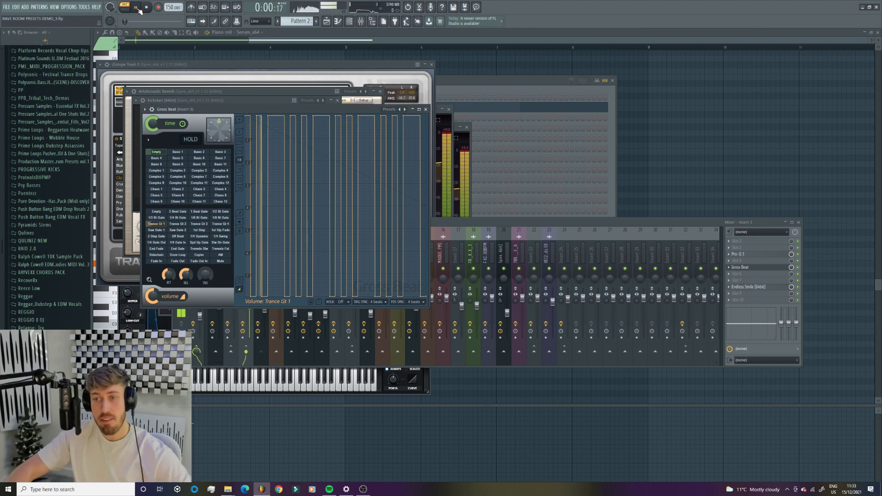
left_click(799, 269)
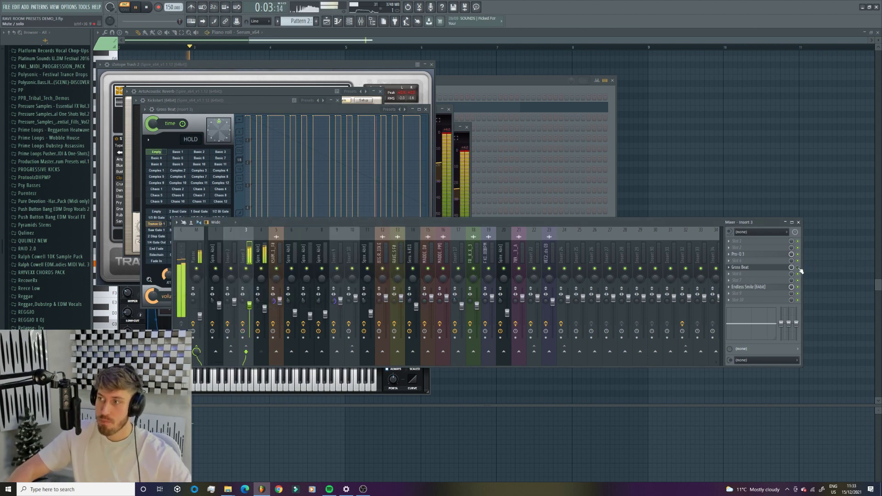
key("space")
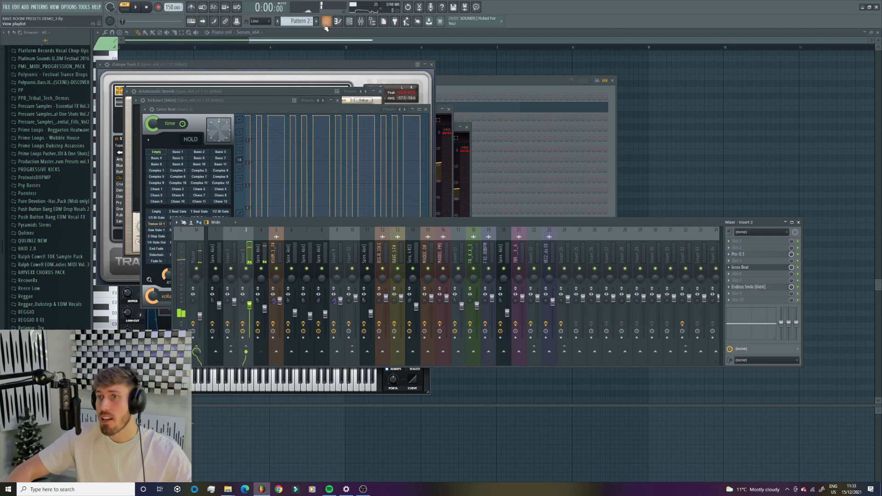
- Play the intro in the playlist from the start of Pattern 2, and open Pattern 6 on Track 2 in the piano roll
left_click(325, 24)
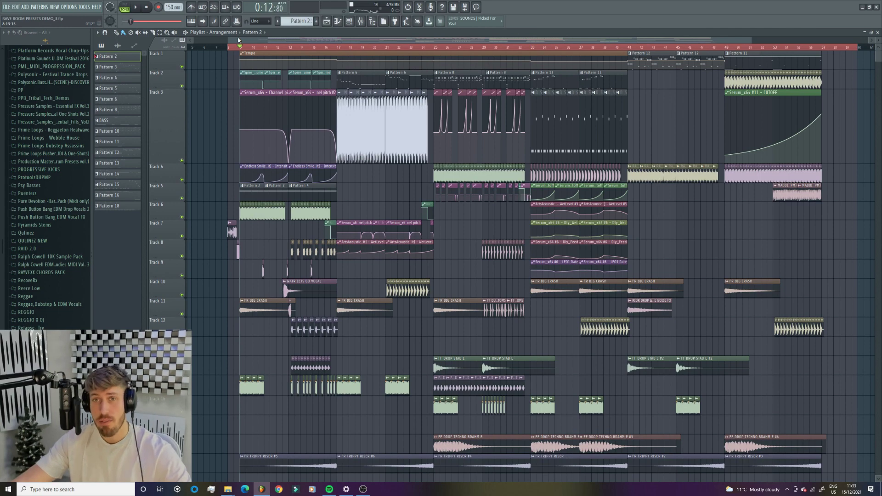
key("space")
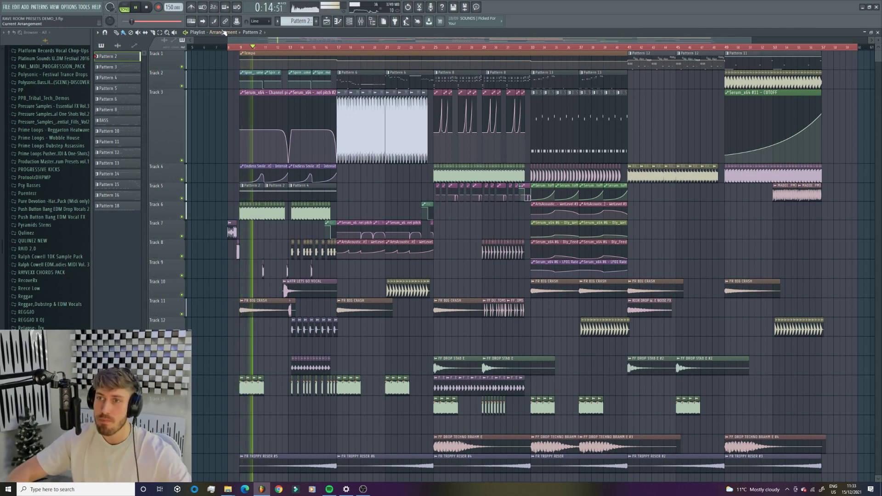
left_click_drag(229, 40, 288, 40)
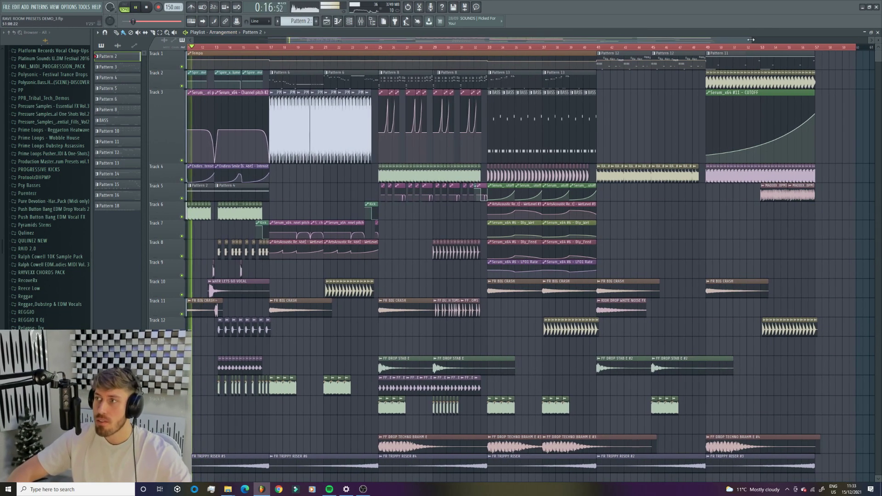
left_click_drag(751, 40, 435, 44)
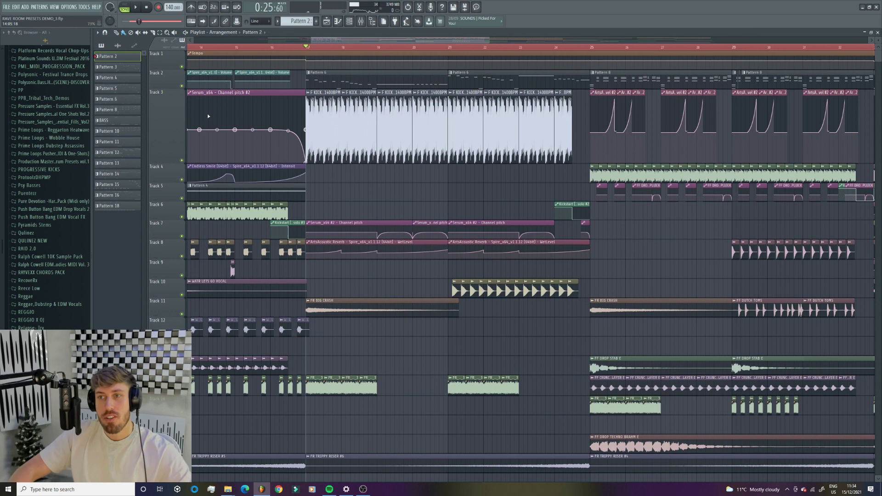
double_click(343, 80)
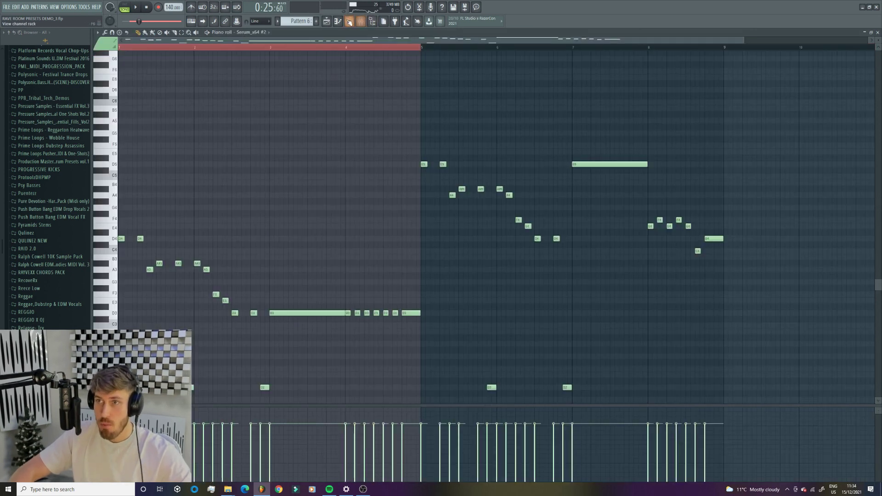
- Open Pattern 6's Serum #2 to check its preset, and audition the pattern in the piano roll
left_click(348, 22)
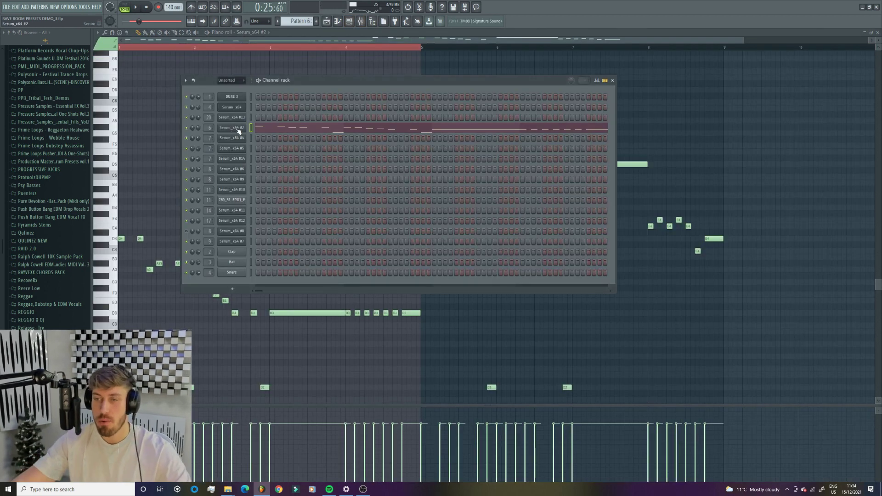
left_click(237, 129)
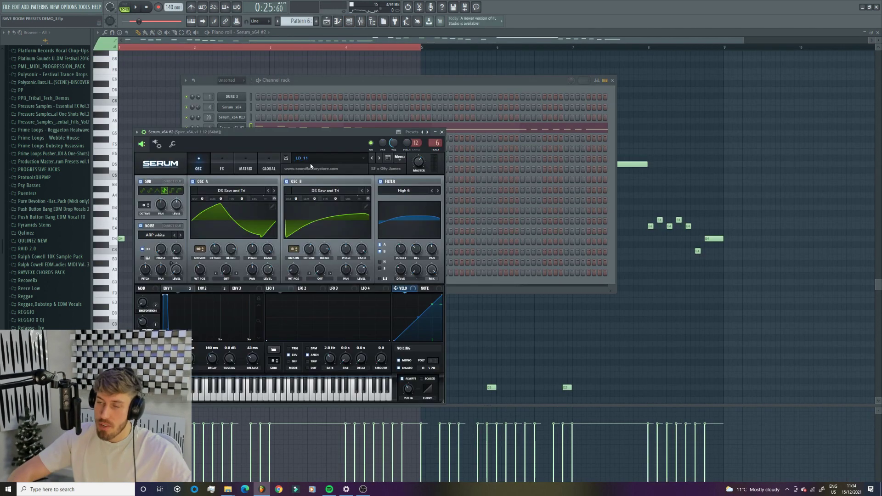
left_click(372, 42)
left_click(349, 23)
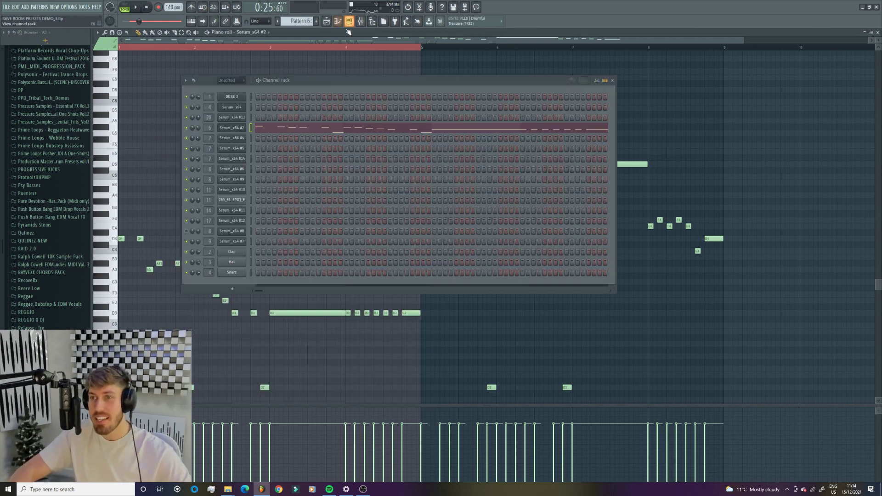
left_click(255, 43)
key("space")
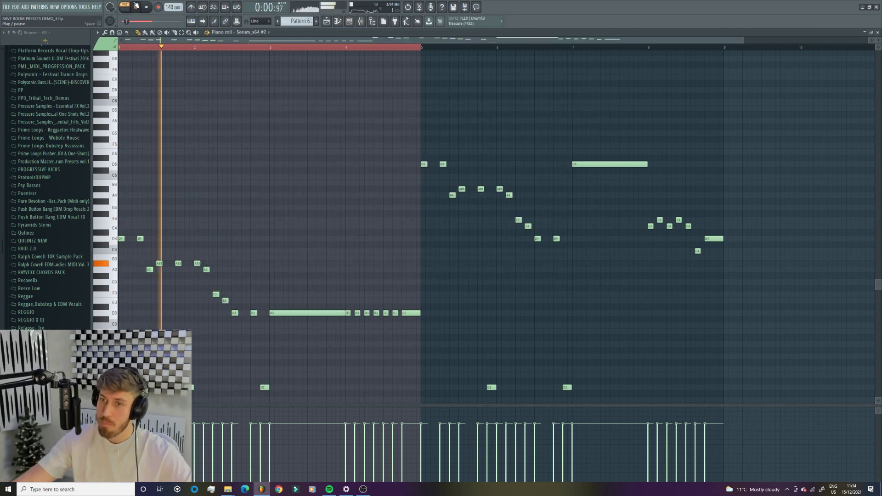
key("space")
- Reopen Serum #2, decline the database rebuild, and play Pattern 6 while showing the synth's mixer track
key("F6")
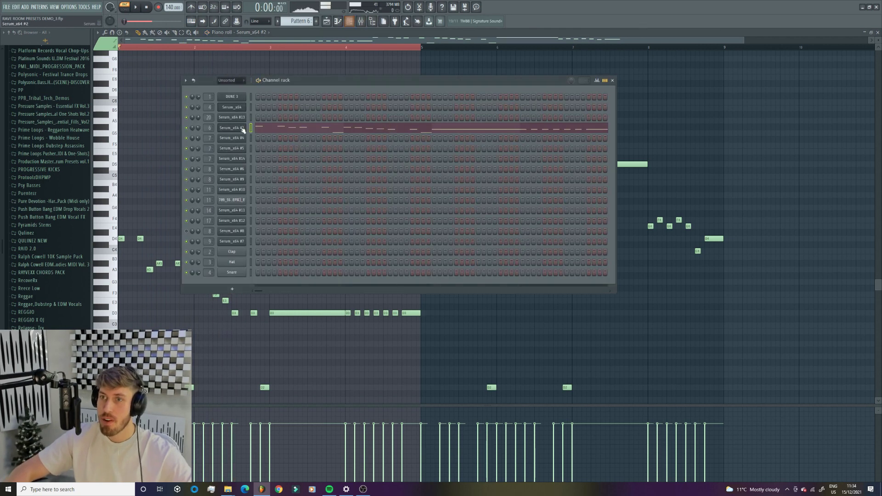
left_click(238, 128)
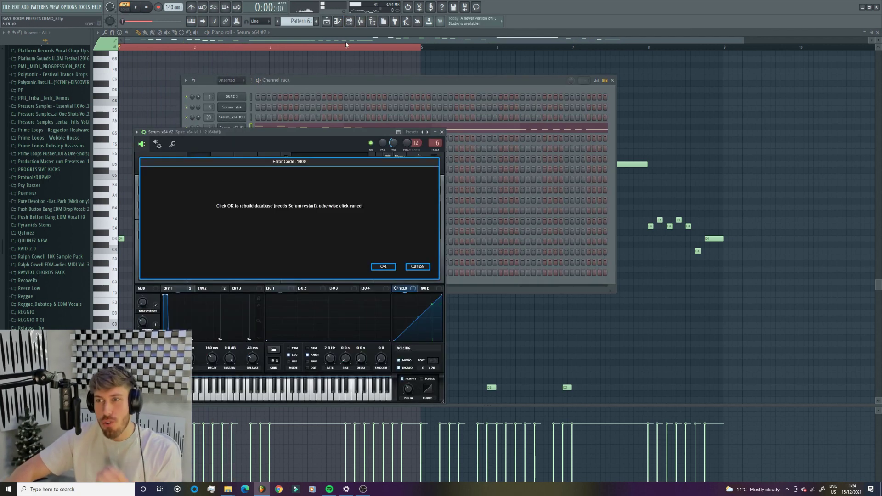
left_click(418, 266)
key("space")
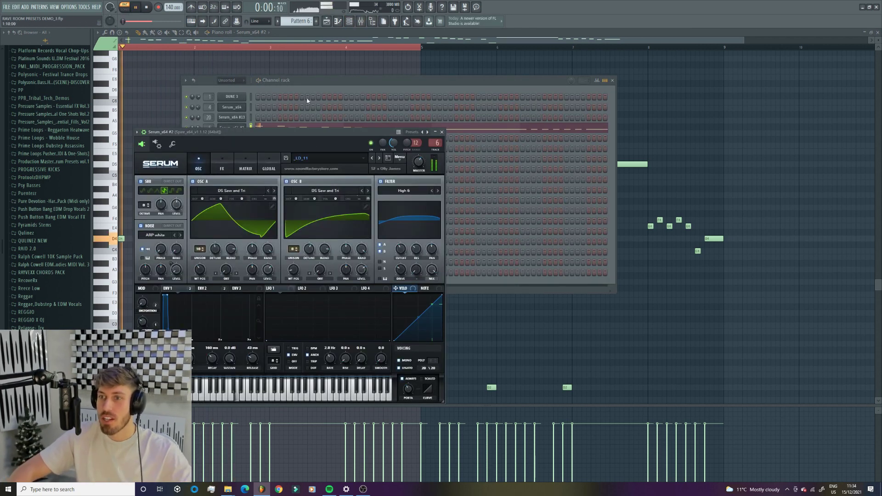
left_click(360, 22)
key("space")
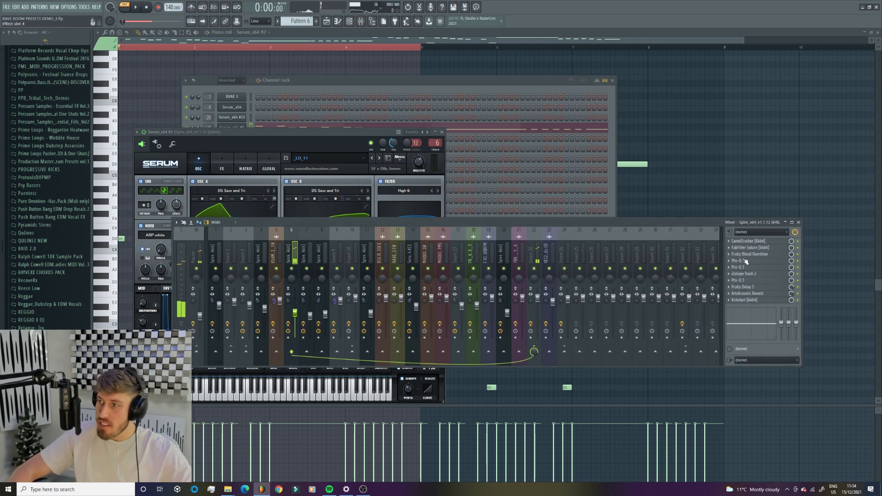
- Examine FabFilter Saturn, Fruity Blood Overdrive and iZotope Trash 2 on the synth's mixer track while auditioning Pattern 6
left_click(749, 248)
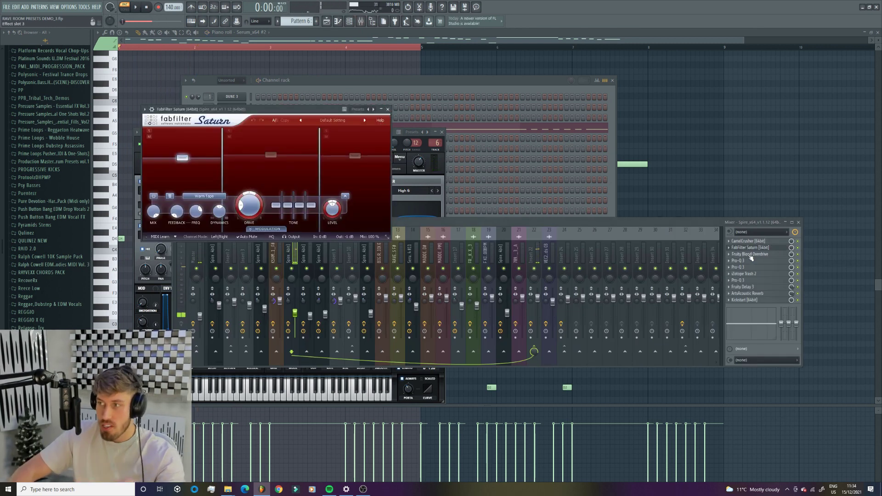
left_click(750, 255)
left_click(754, 274)
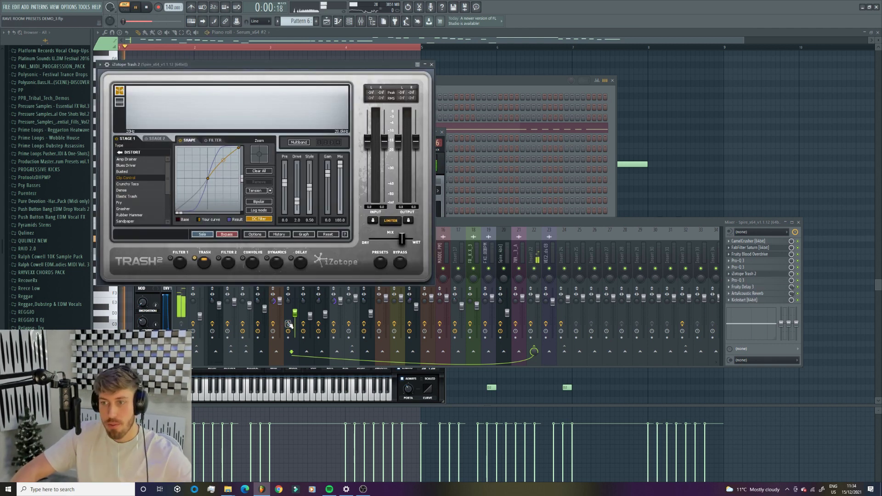
key("space")
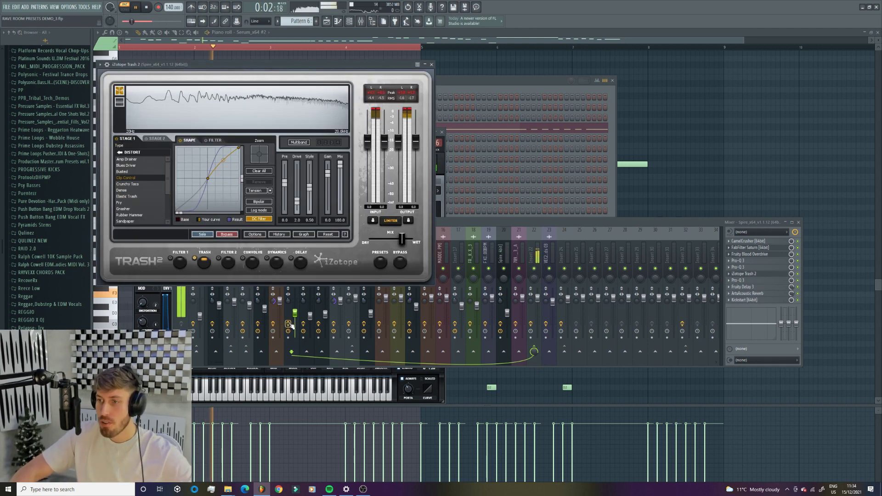
key("space")
- Examine the Fruity Delay 3 and ArtsAcoustic Reverb settings on the same mixer track
left_click(766, 291)
left_click(766, 287)
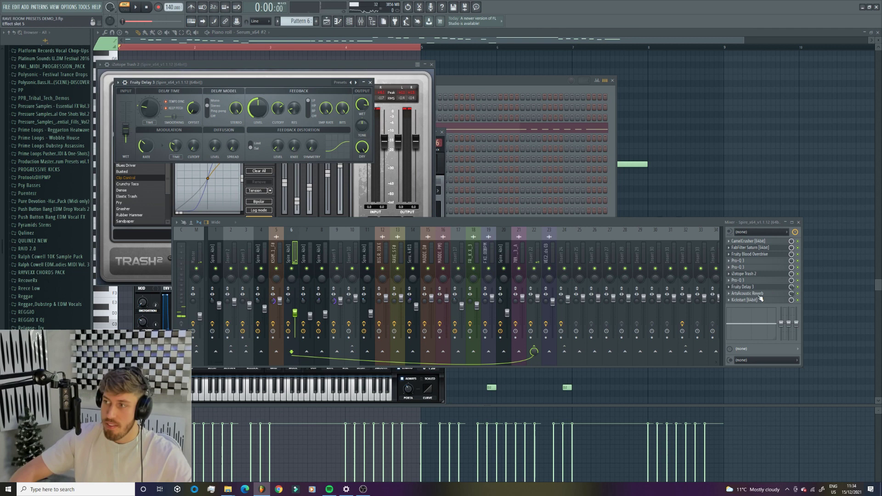
left_click(752, 293)
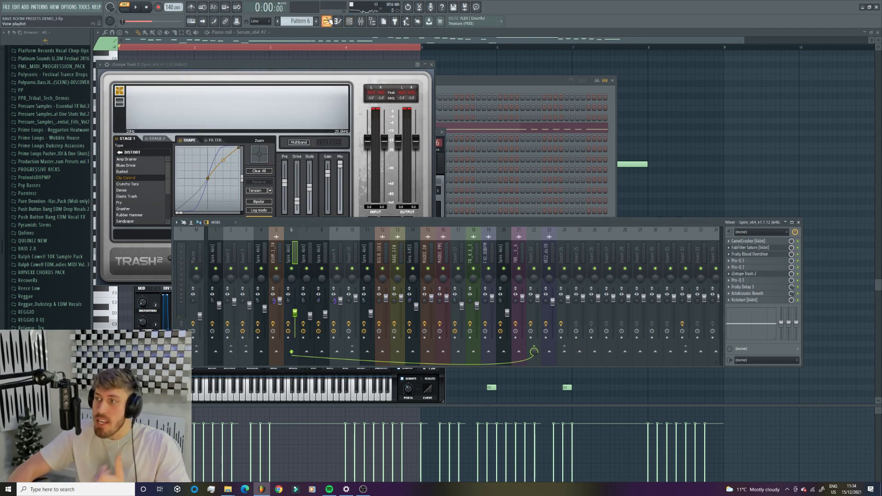
left_click(768, 294)
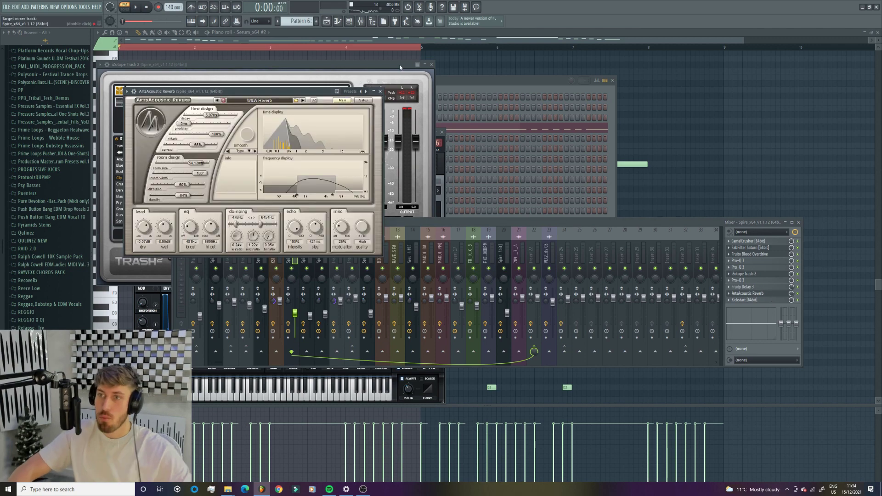
- Play the playlist from the start of Pattern 6 on Track 2, following the section with its kicks and automation
key("space")
left_click(329, 23)
left_click(304, 48)
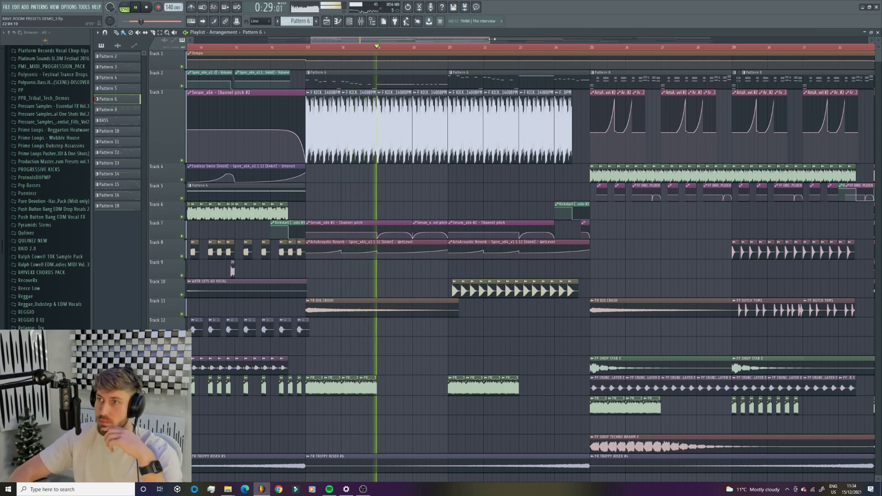
left_click_drag(489, 41, 528, 49)
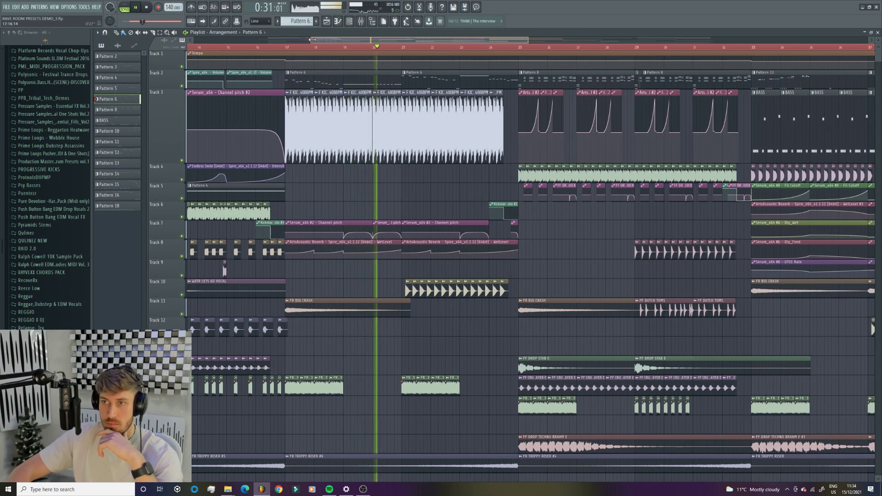
left_click_drag(311, 40, 383, 41)
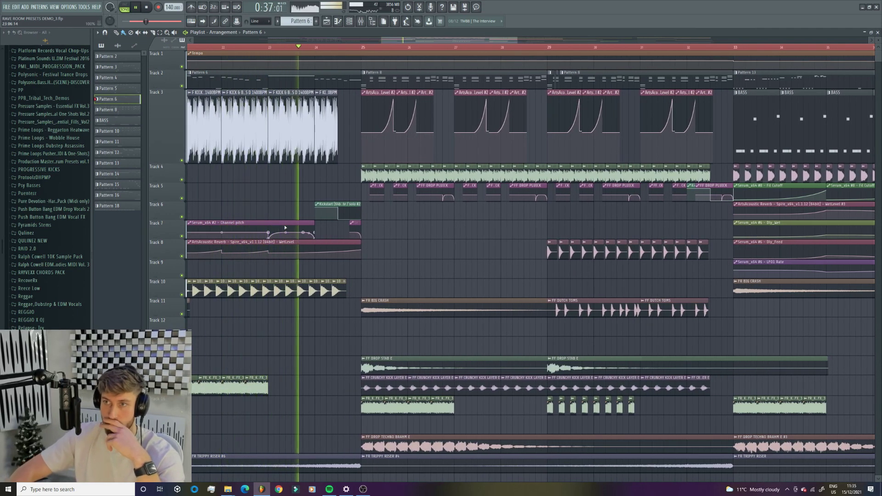
key("space")
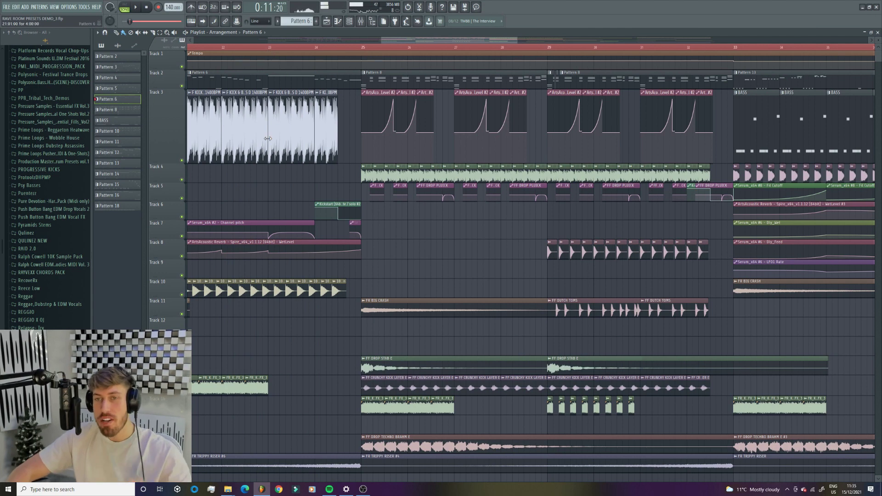
- Play the playlist from the start of Pattern 8 on Track 2 and open that pattern in the piano roll
left_click(361, 48)
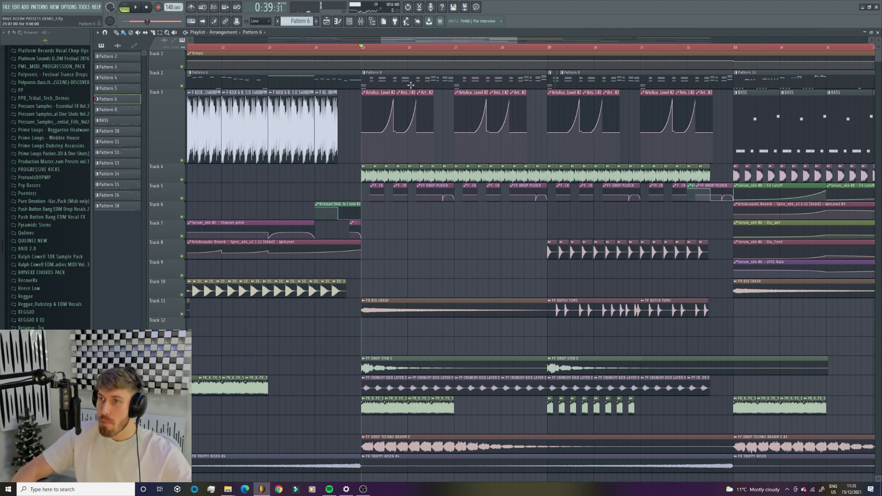
key("space")
double_click(403, 82)
- Examine the presets of the three layered synths in Pattern 8: Serum #4, Serum #5 and Serum #14
key("F6")
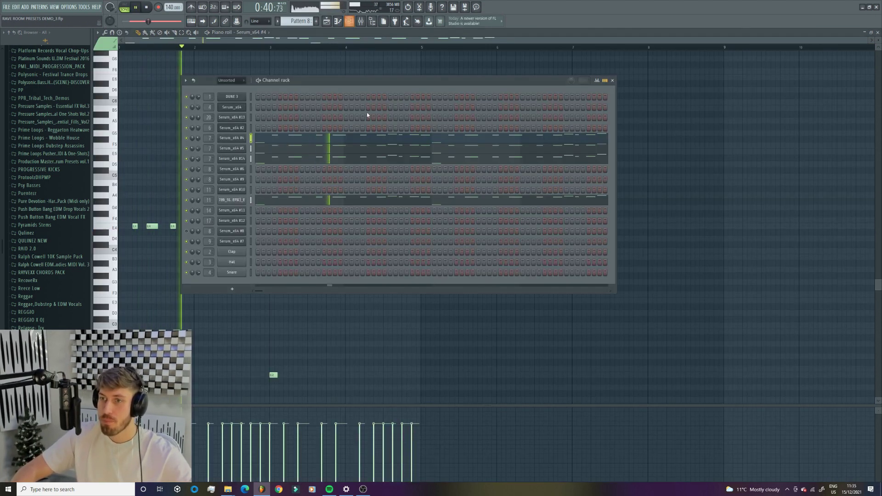
left_click(233, 137)
key("space")
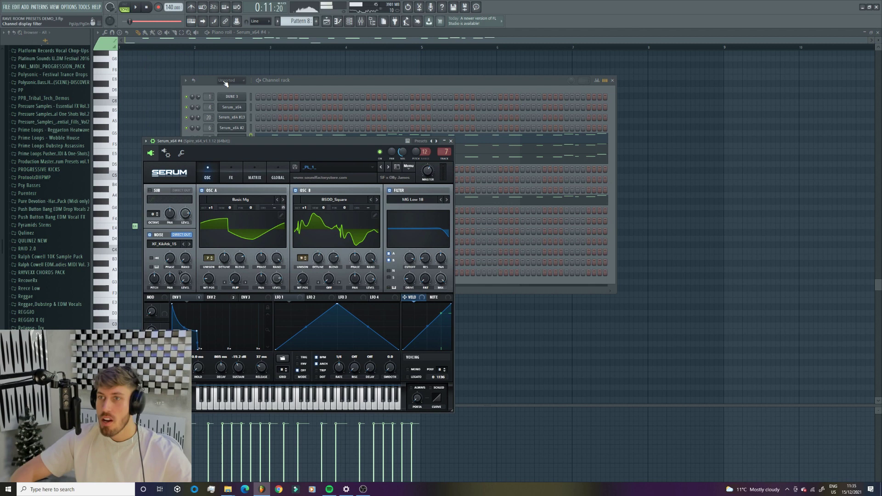
left_click(311, 85)
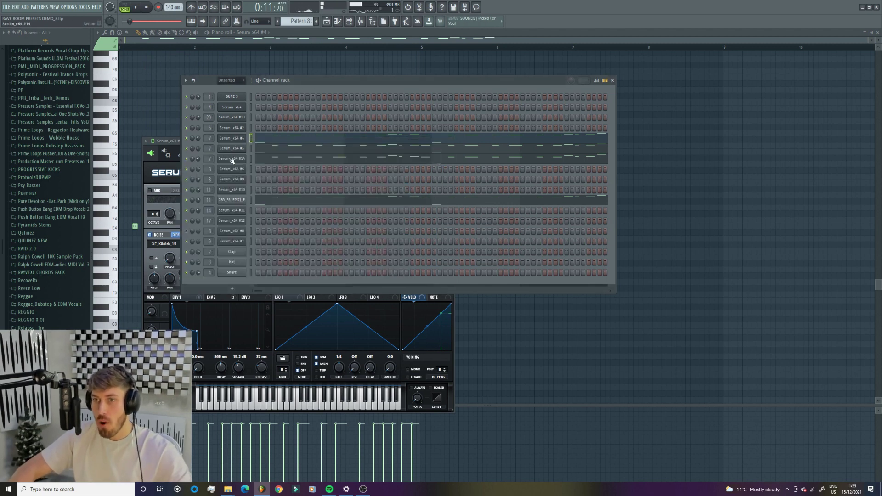
left_click(234, 146)
left_click(437, 287)
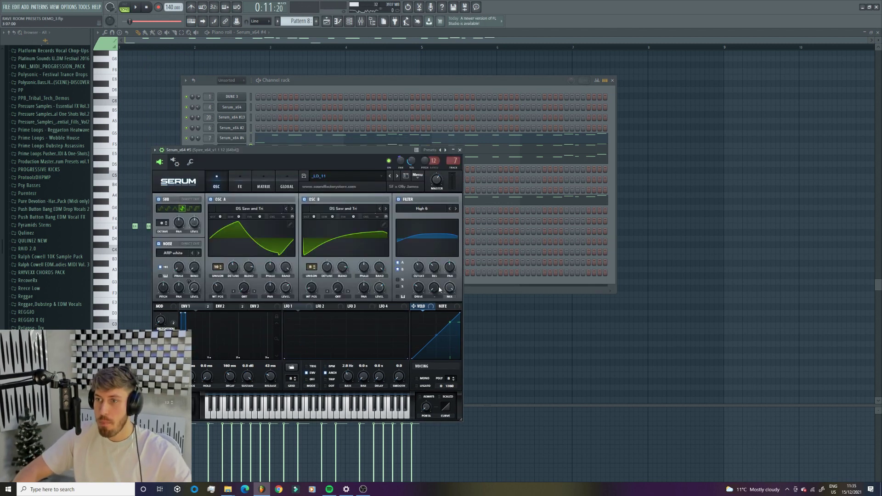
left_click(373, 88)
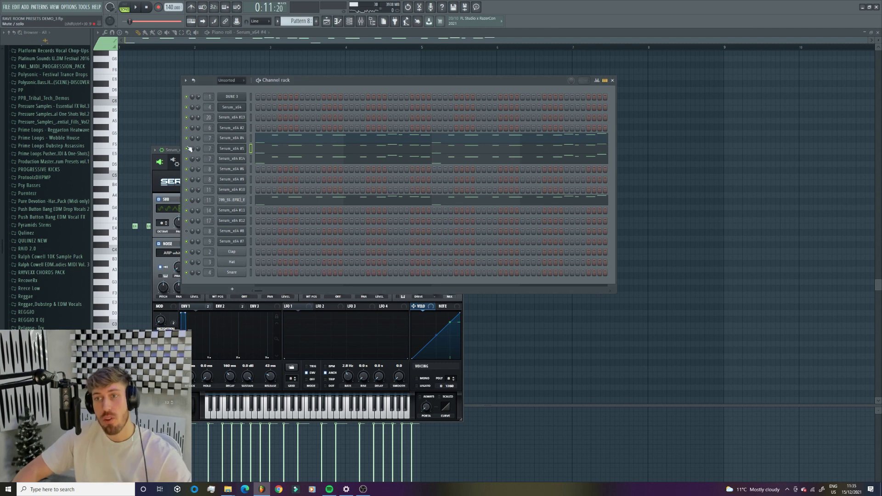
left_click(225, 159)
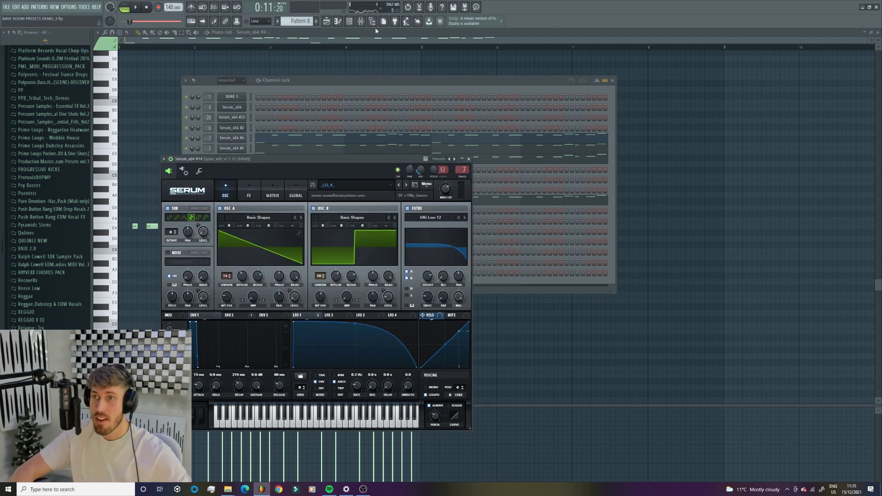
- Play the Pattern 8 section in the playlist from its start through to the next section
left_click(326, 21)
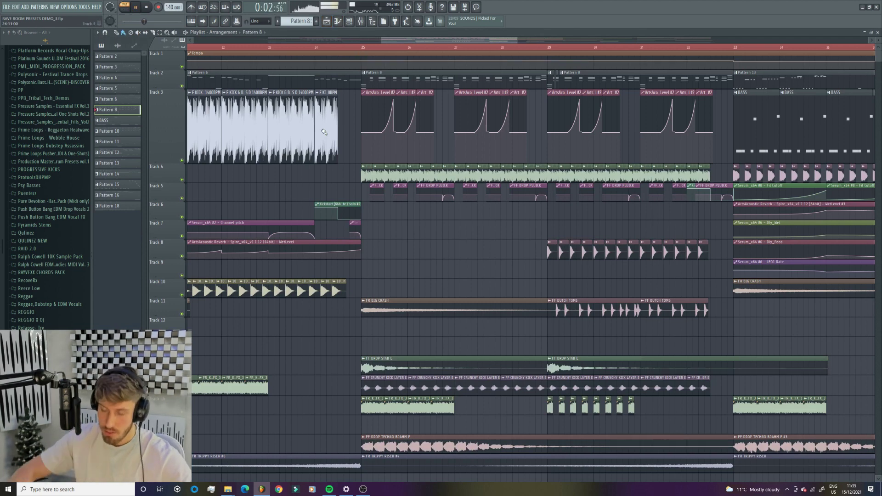
left_click(355, 49)
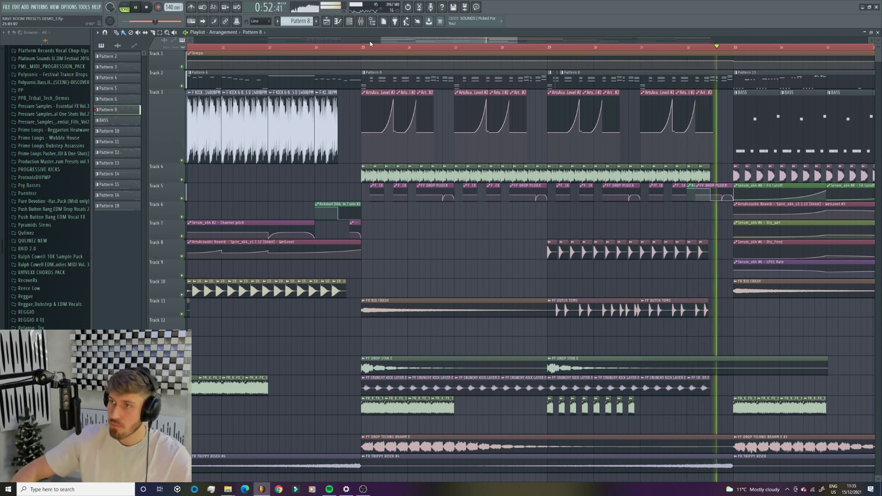
key("space")
- Play the section that starts with the BASS clips, and open Pattern 13 on Track 2 in the piano roll
left_click_drag(394, 43, 484, 63)
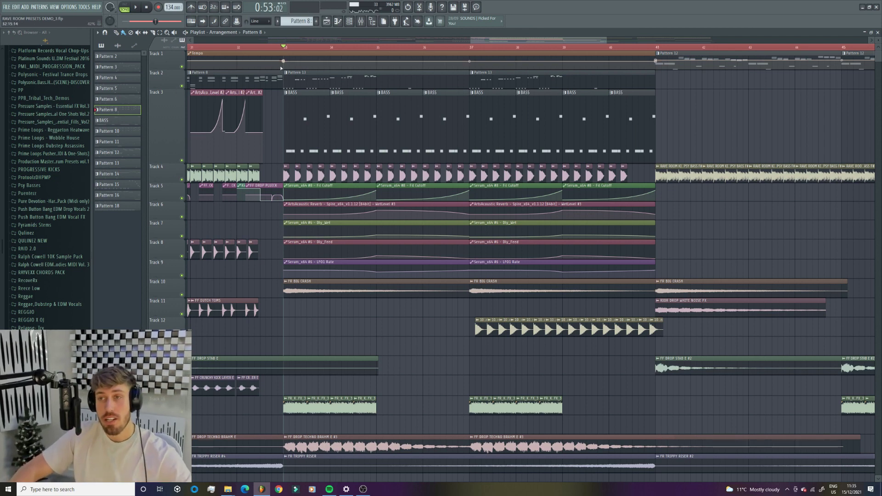
key("space")
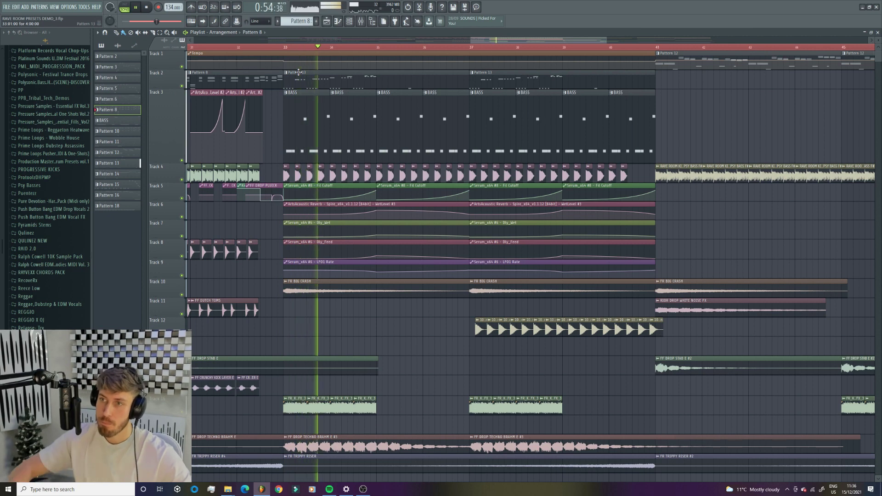
double_click(326, 76)
- Examine the presets of Serum #6 and Serum #9 used in Pattern 13, and return to the piano roll
left_click(349, 22)
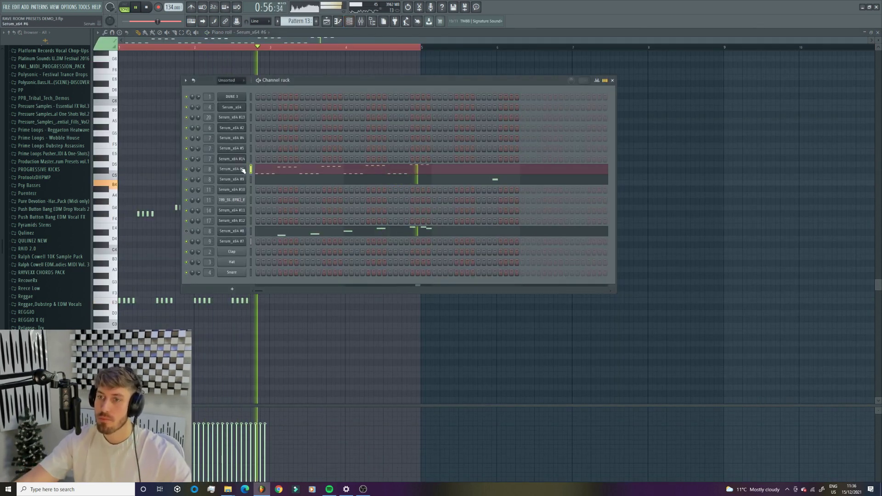
left_click(242, 169)
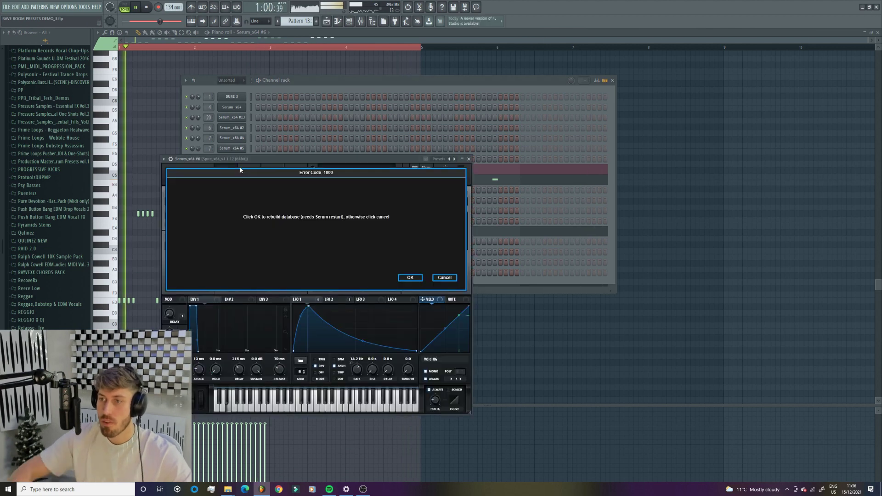
left_click(444, 278)
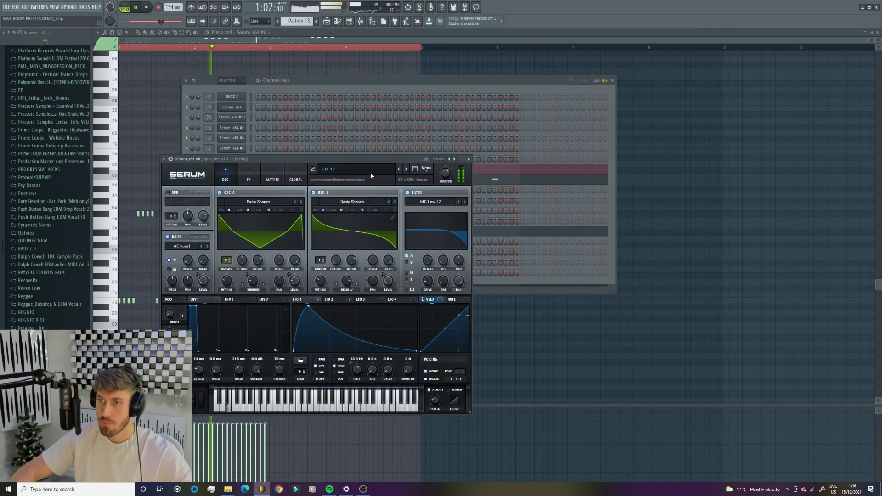
left_click(327, 94)
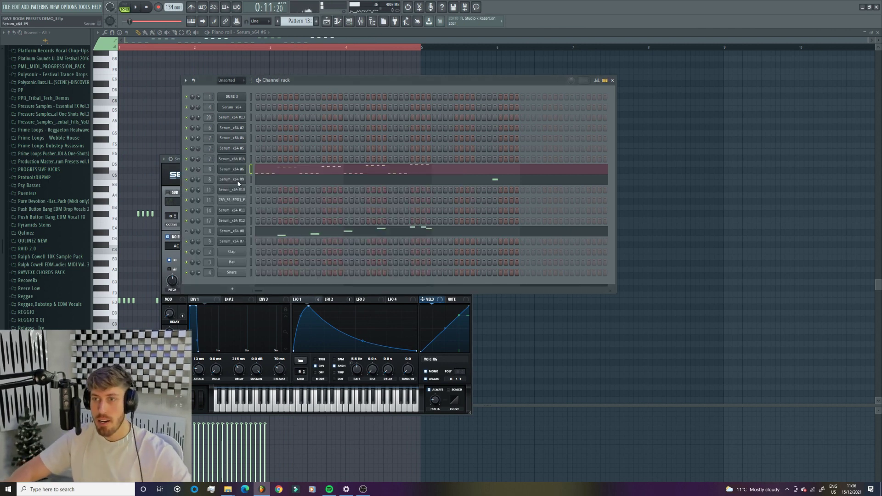
left_click(238, 182)
left_click(446, 289)
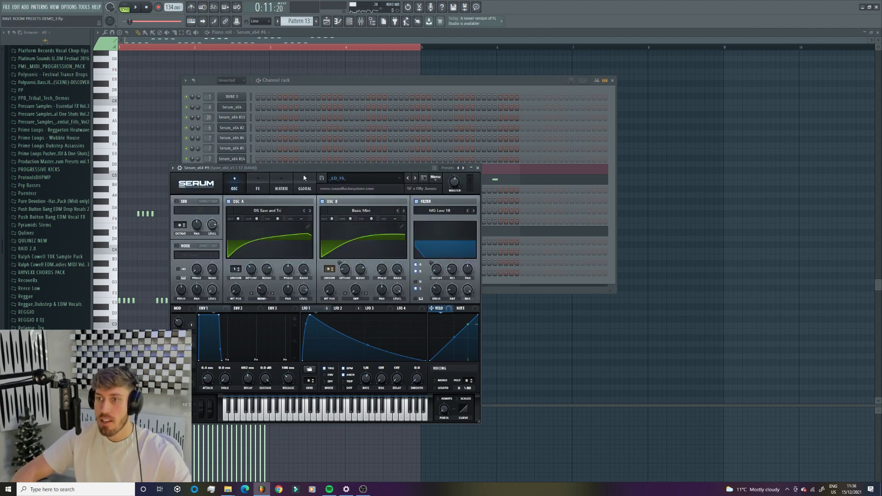
left_click(254, 54)
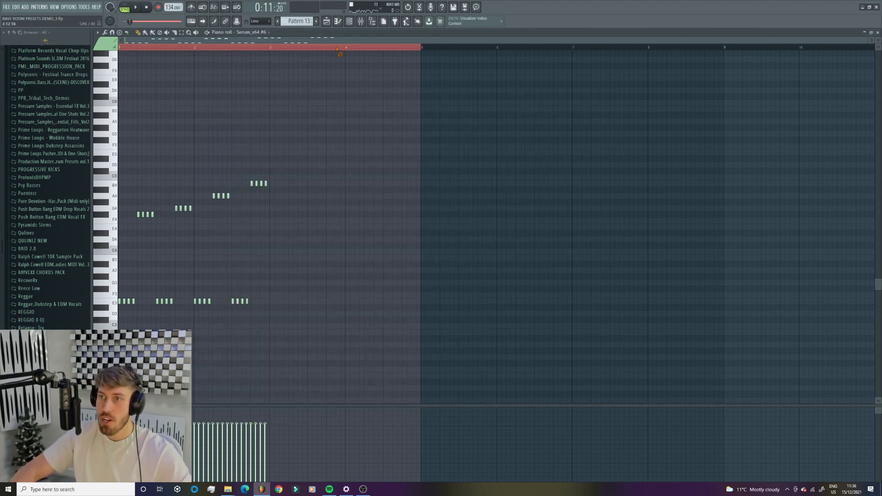
- Loop the later bars of Pattern 13 in the piano roll and play them in pattern mode, from bar 3 to bar 5
scroll(294, 128, "up", 1)
left_click_drag(326, 48, 425, 49)
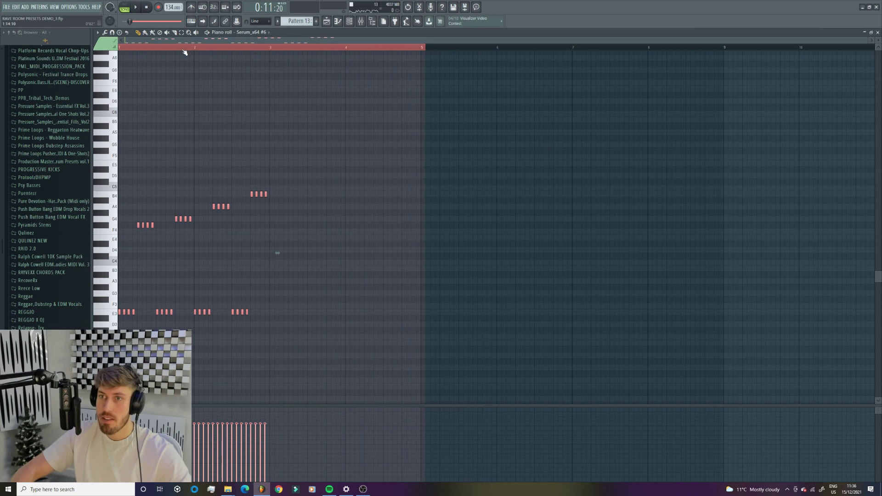
left_click_drag(182, 50, 349, 49)
key("space")
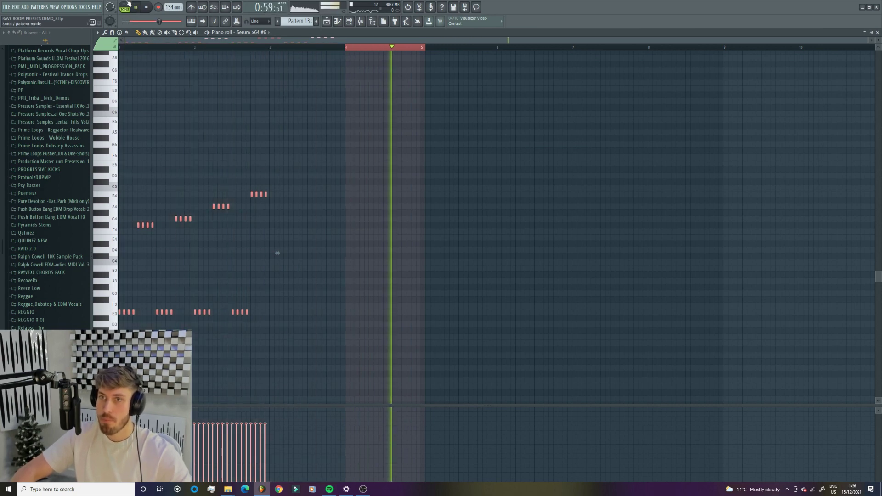
left_click(126, 5)
key("space")
key("space")
left_click_drag(444, 47, 271, 49)
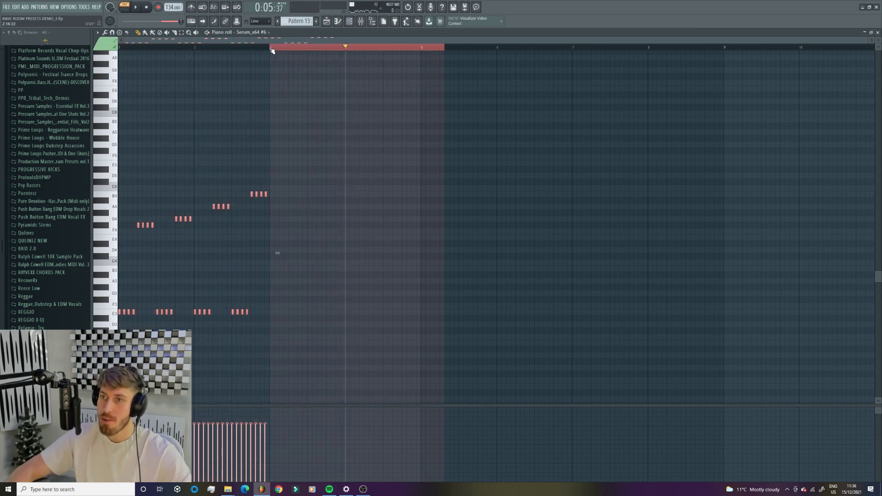
key("space")
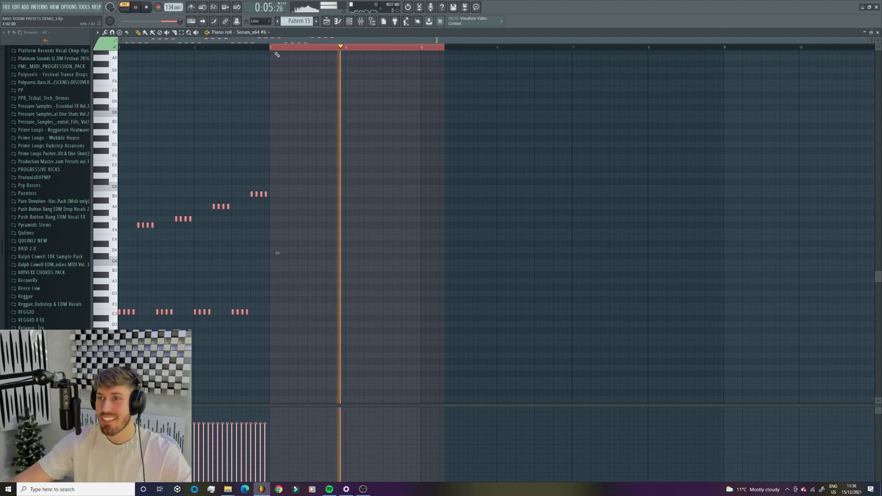
key("space")
- Examine the oscillator and filter settings of the Serum #9 preset in Pattern 13
left_click(349, 20)
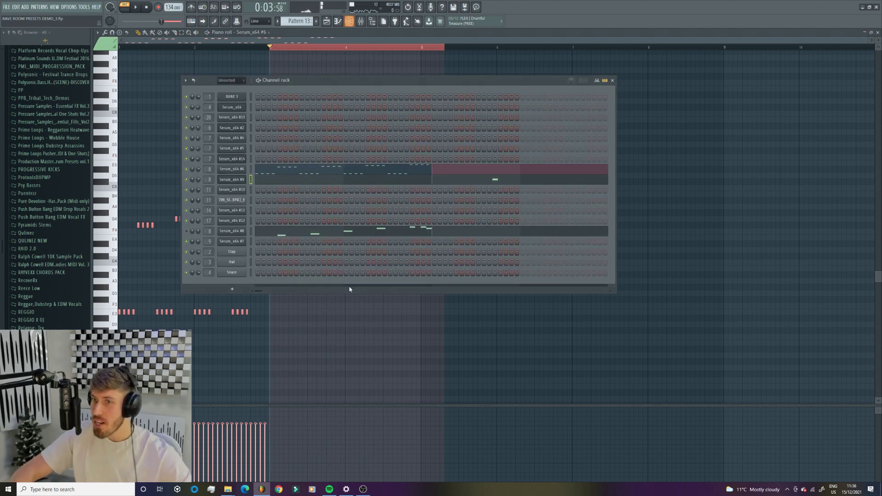
left_click(242, 180)
left_click(453, 286)
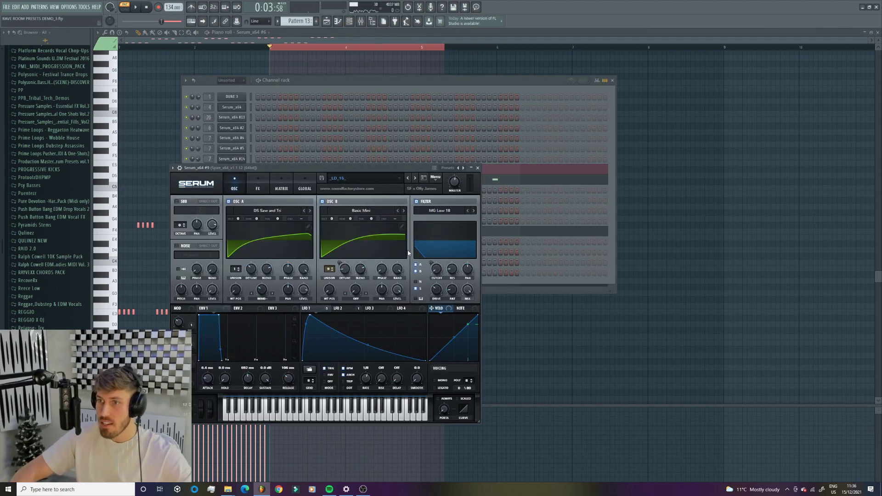
left_click(344, 85)
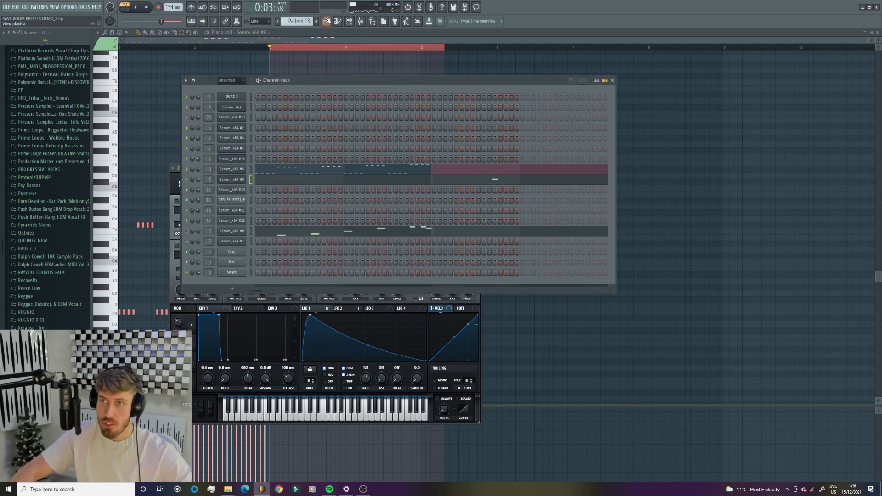
- Play the playlist section that starts with the BASS clips, soloing Track 3 during playback, and stop
left_click(327, 21)
left_click(289, 48)
key("space")
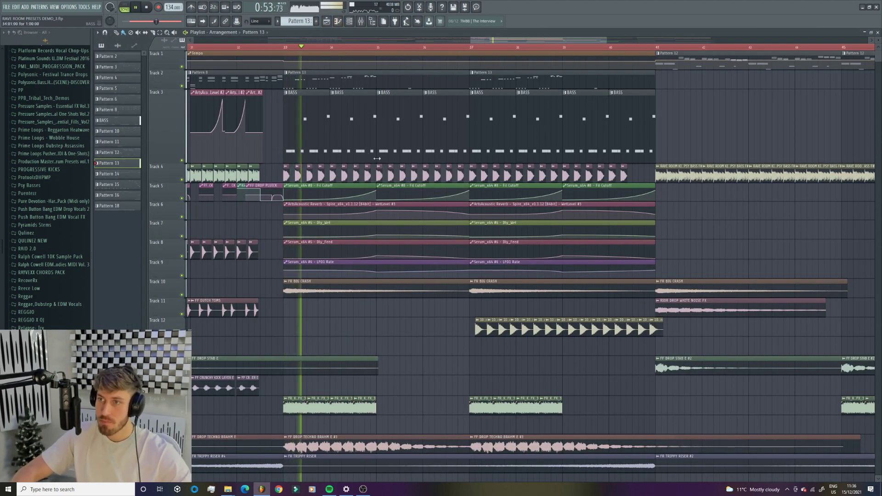
right_click(180, 158)
key("space")
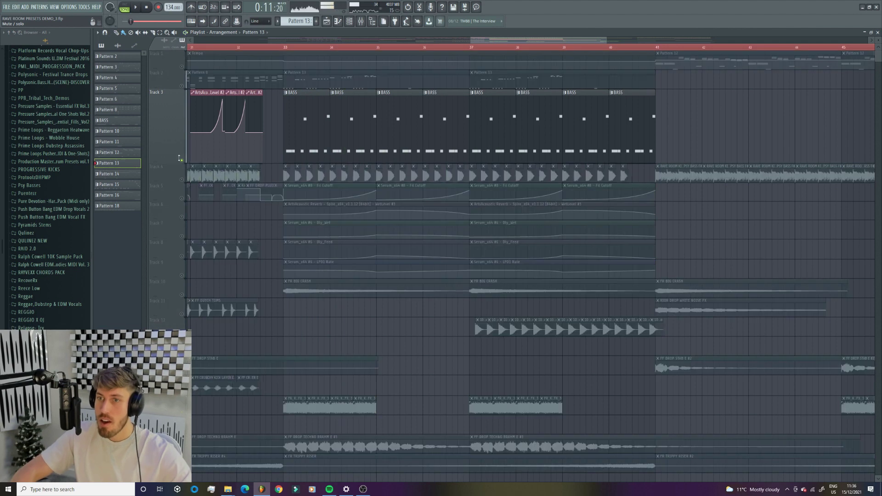
- Open the BASS pattern from Track 3 and examine the preset of its Serum #7 instrument
double_click(339, 139)
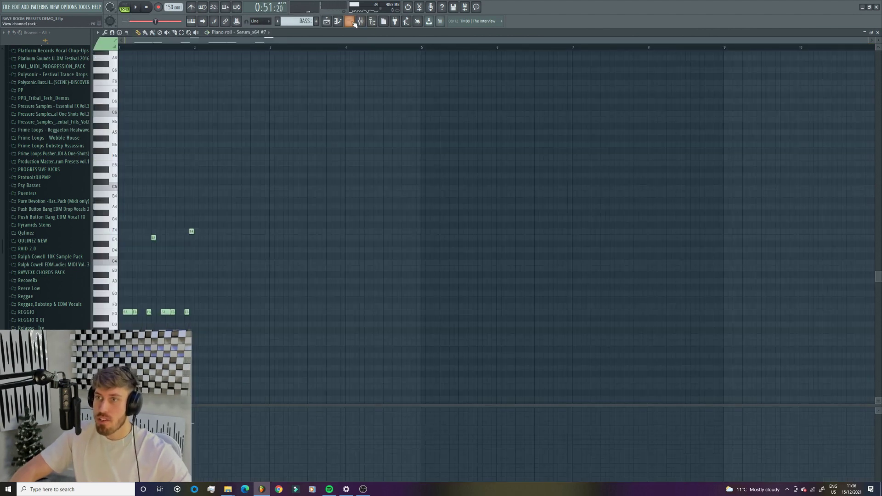
key("F6")
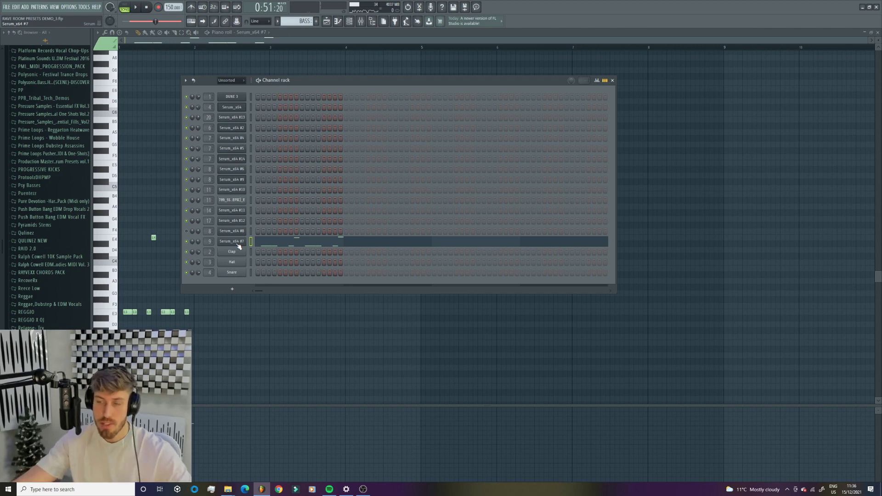
left_click(237, 244)
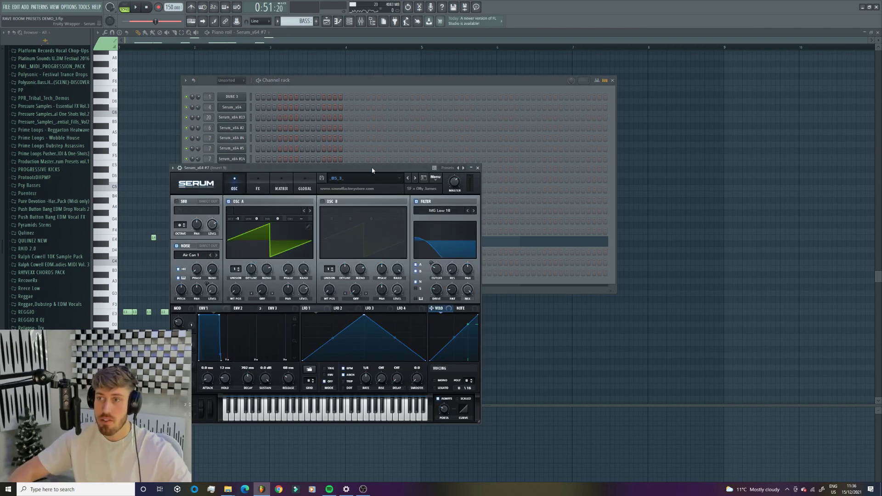
left_click_drag(372, 171, 570, 101)
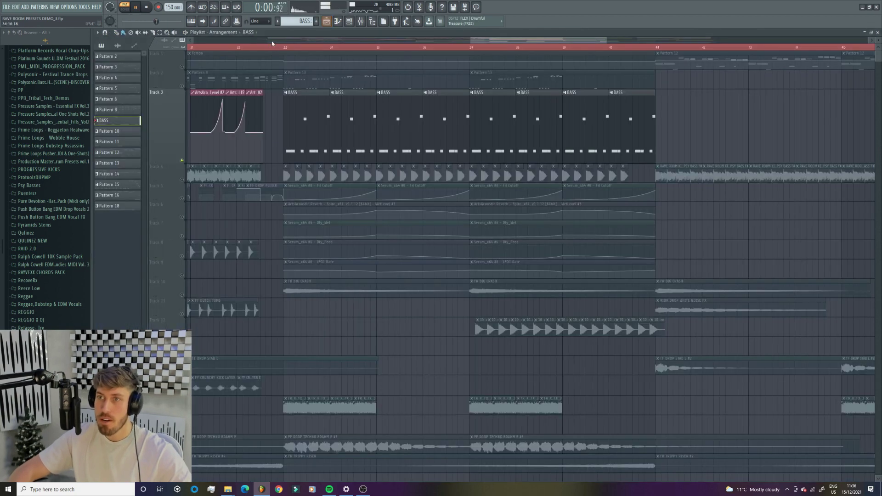
- Play the BASS section from its start in song mode, and unmute Track 4 and the tempo automation on Track 1
scroll(272, 40, "left", 1)
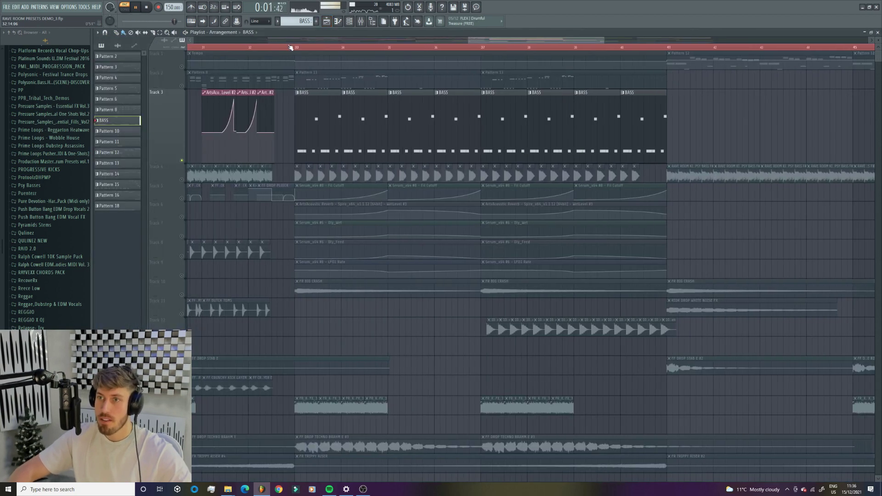
key("l")
left_click(292, 47)
left_click(182, 178)
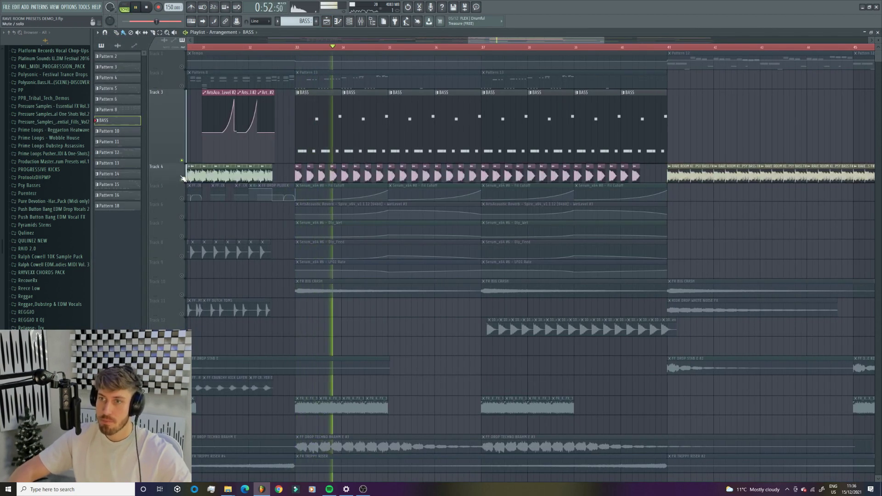
left_click(182, 66)
left_click(298, 47)
- Unmute Track 2 in the playlist and replay the section from the first BASS clip
double_click(345, 112)
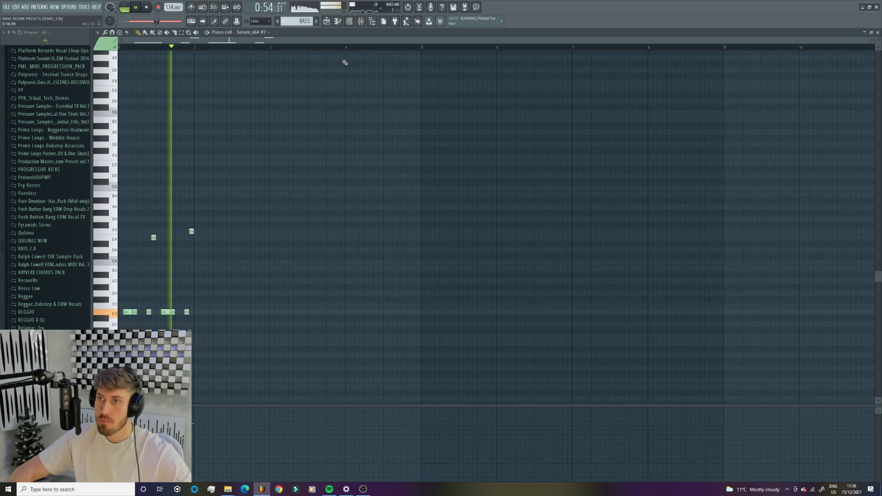
left_click(326, 21)
key("space")
left_click(181, 86)
left_click(311, 48)
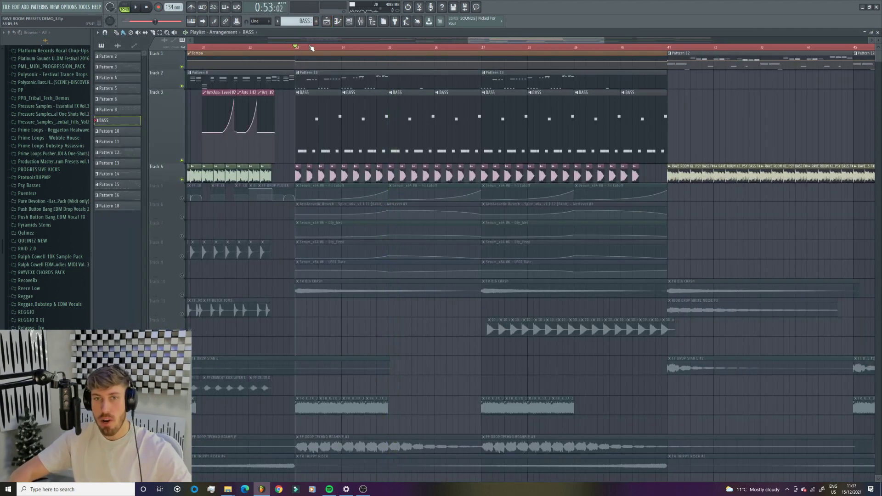
key("space")
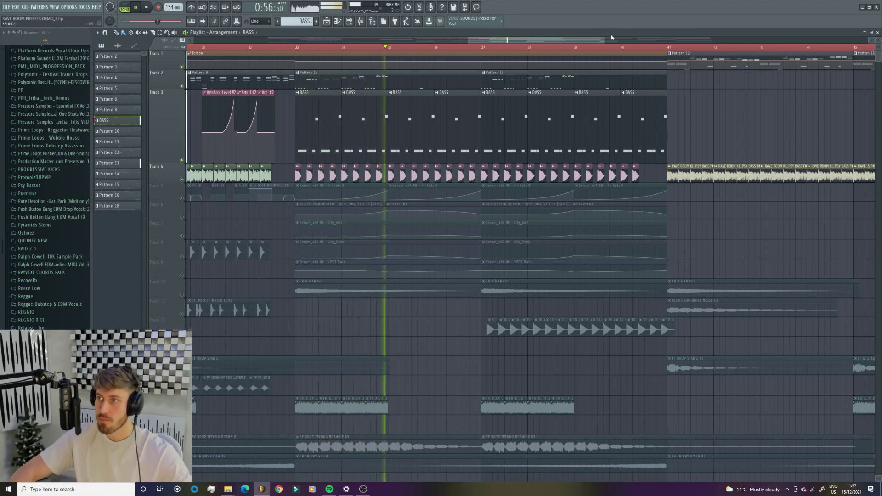
- Unmute Tracks 5 to 8 during playback to bring in the filter, reverb and delay automation
left_click_drag(604, 40, 621, 40)
left_click(182, 198)
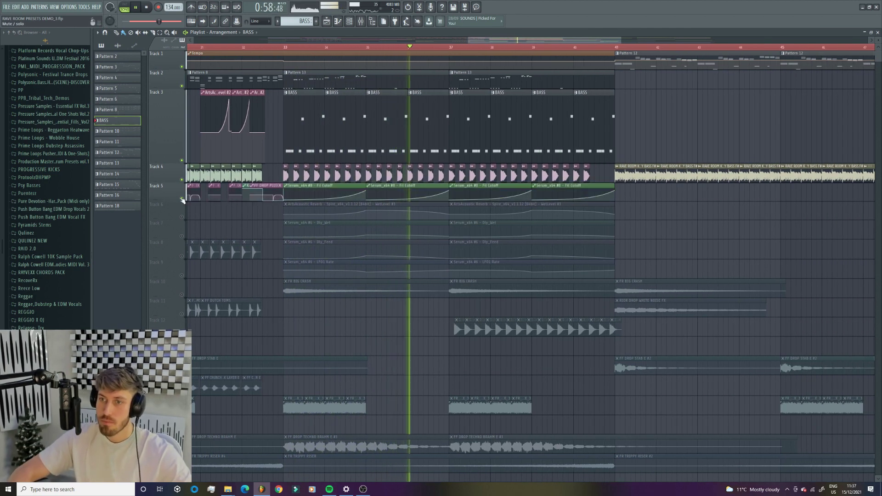
left_click(181, 217)
left_click(182, 237)
left_click(182, 256)
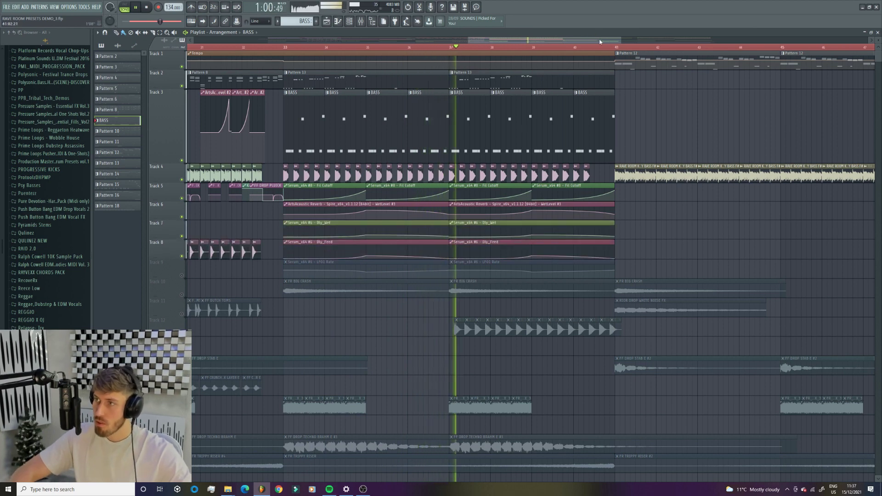
- Play the Pattern 12 section from its start at bar 41, and select the Pattern 12 clip on Track 1
left_click_drag(669, 47, 703, 47)
key("space")
left_click(317, 47)
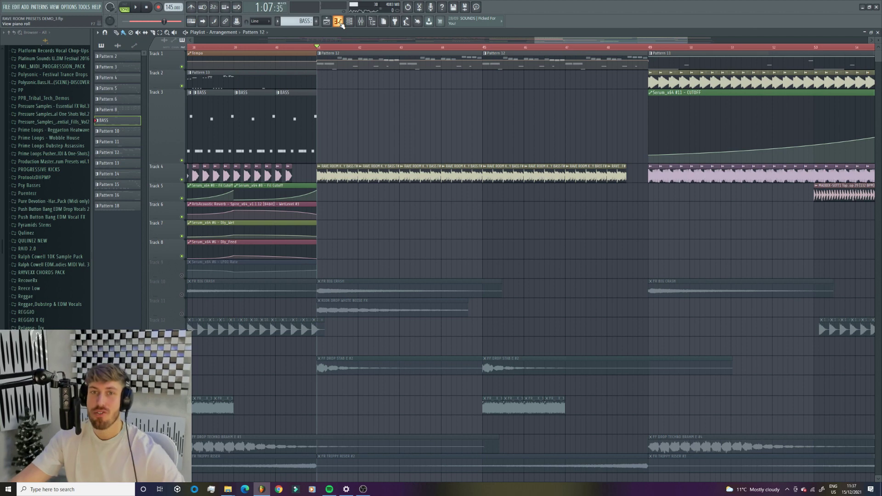
key("space")
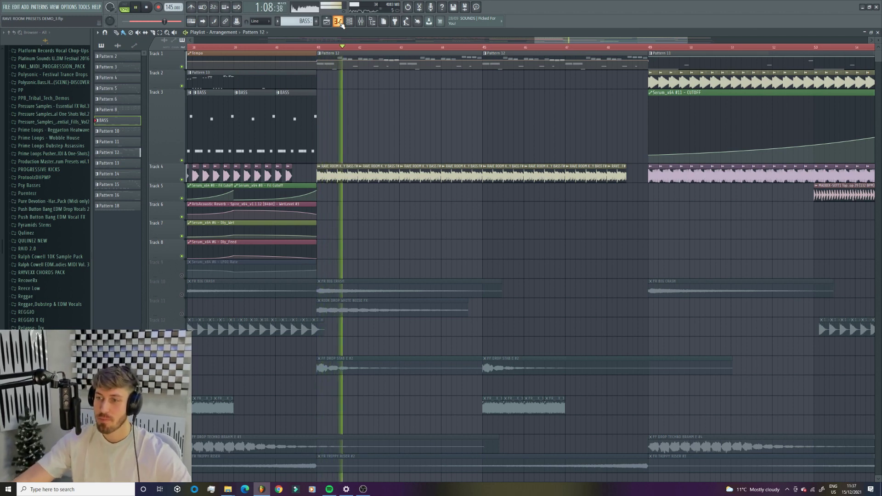
left_click(363, 58)
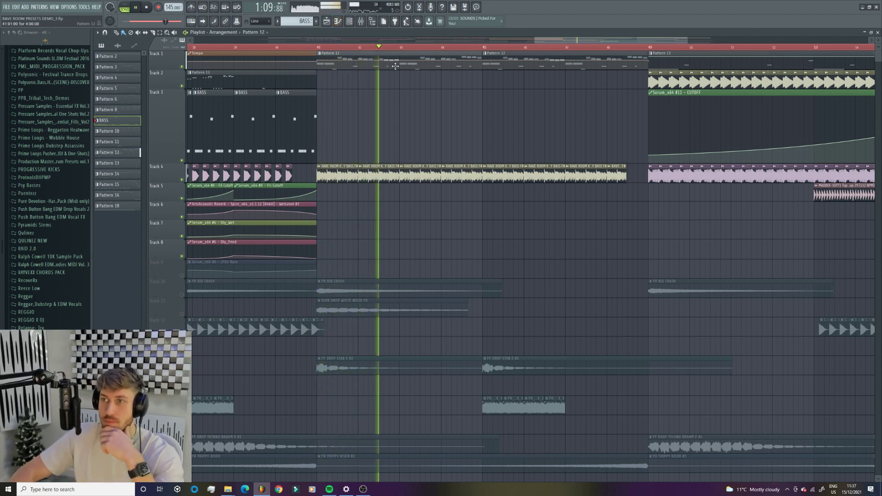
- Open the Serum #10 instrument of Pattern 12 and decline rebuilding its preset database
left_click(349, 21)
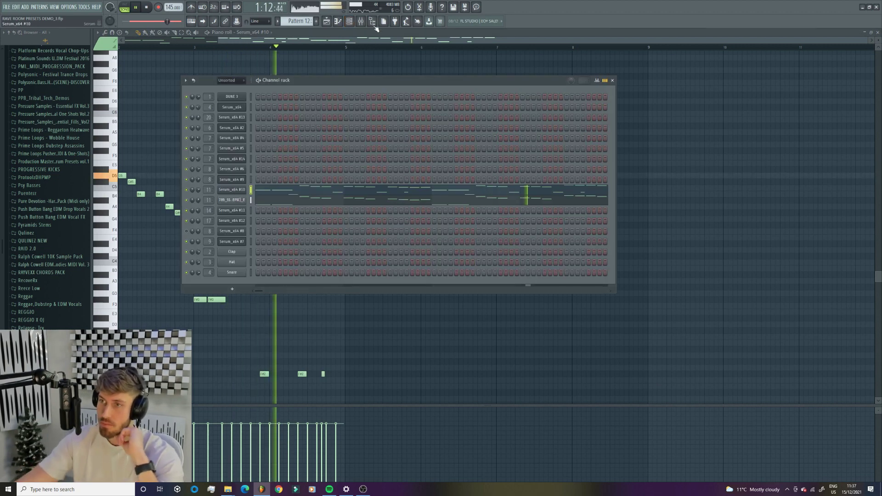
left_click(231, 190)
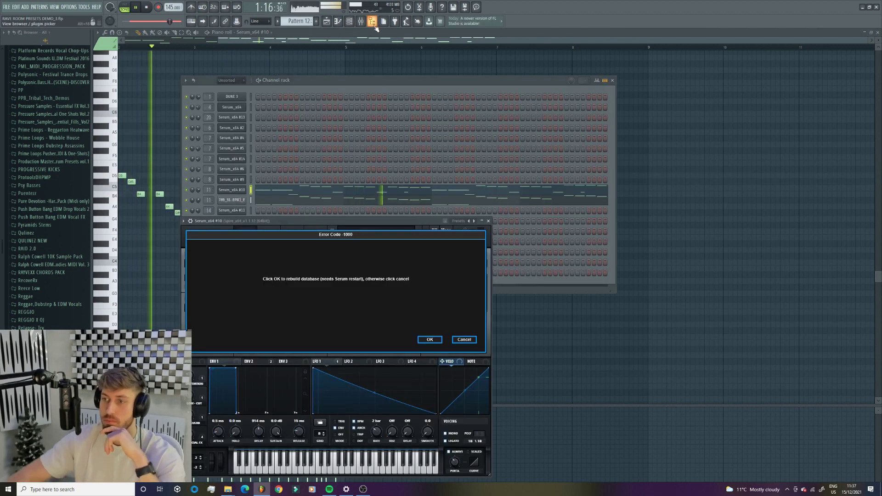
left_click(463, 340)
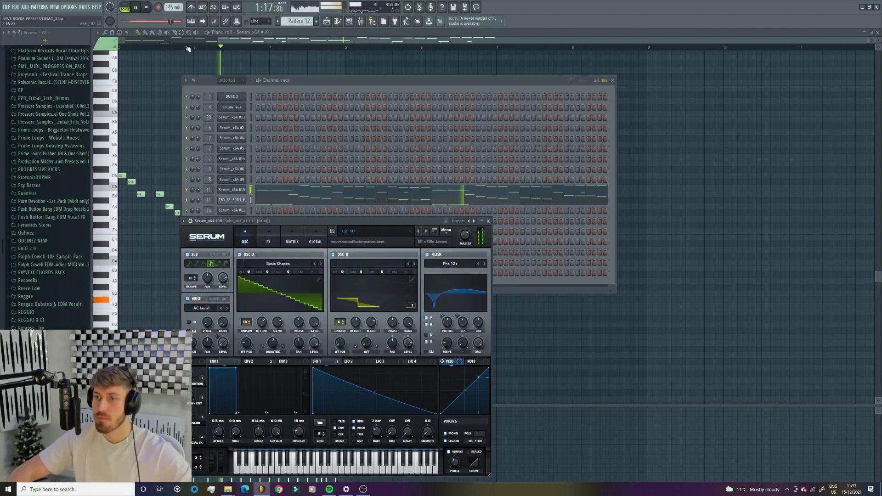
- Play Pattern 12 in pattern mode with the pluck sample channel muted, and examine the Serum #10 preset
left_click(130, 6)
left_click(135, 7)
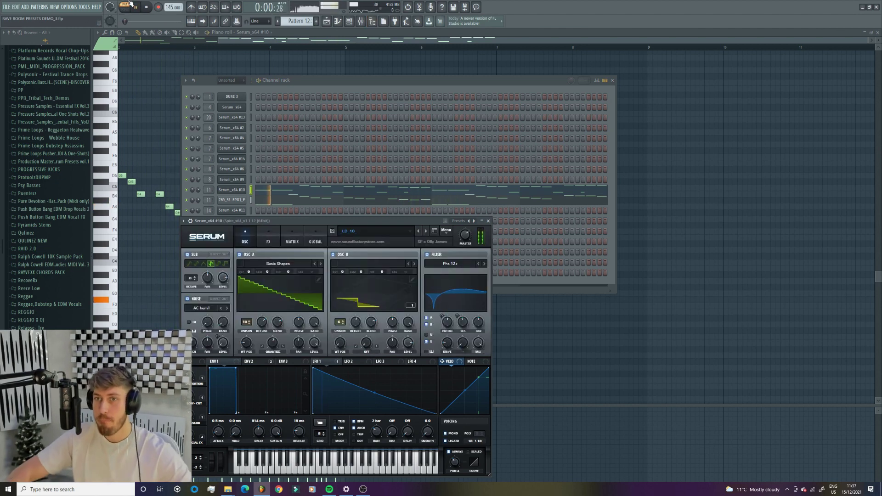
left_click(186, 200)
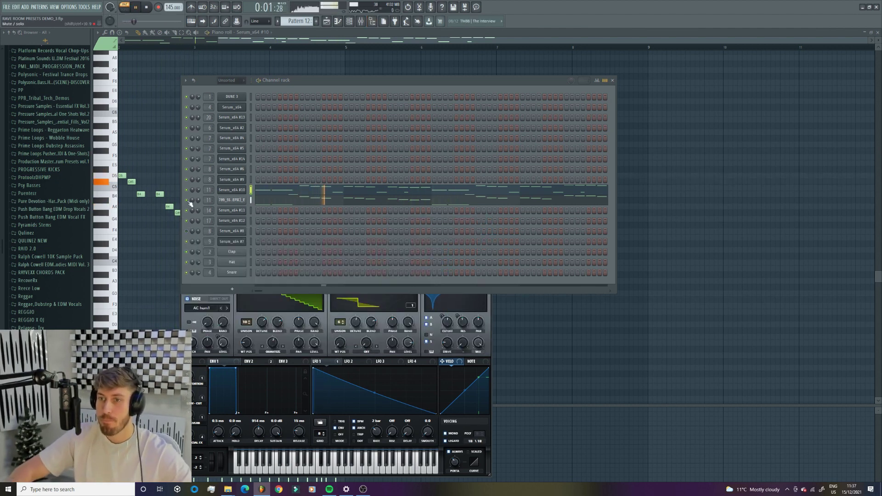
left_click(234, 192)
key("Escape")
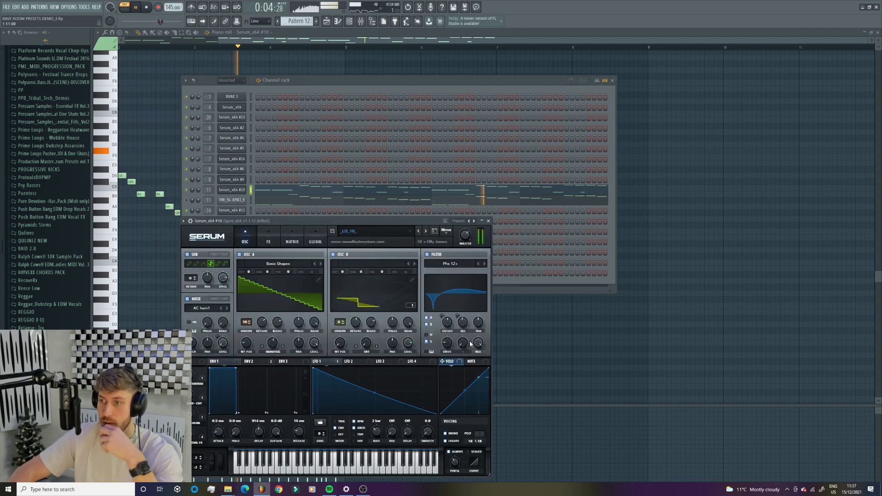
left_click(360, 21)
key("space")
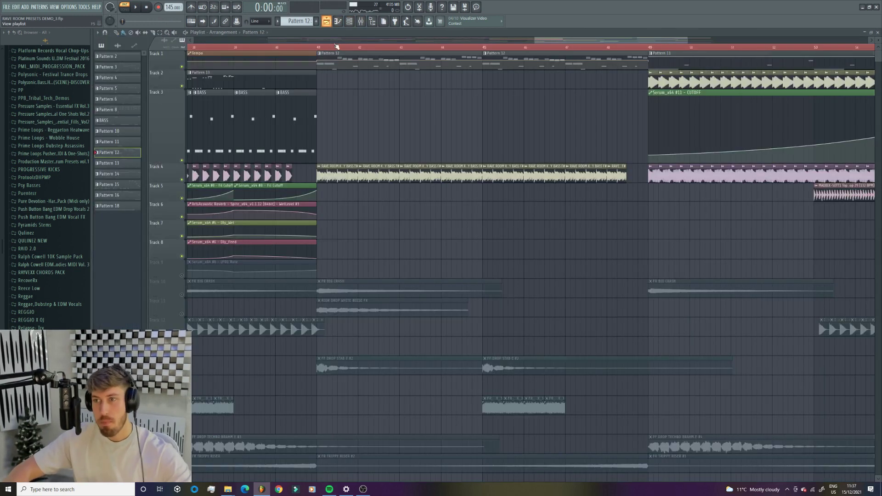
- Return to the playlist and replay the Pattern 12 section from bar 41 in song mode
left_click(327, 21)
left_click(317, 48)
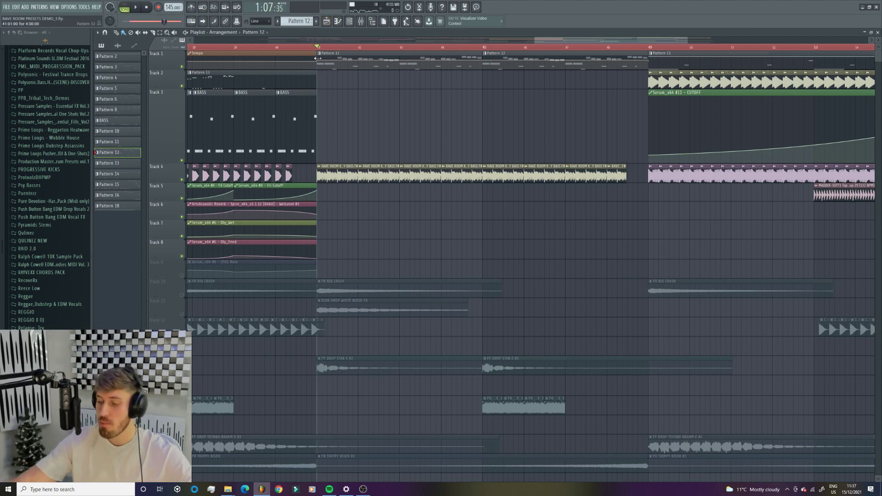
key("space")
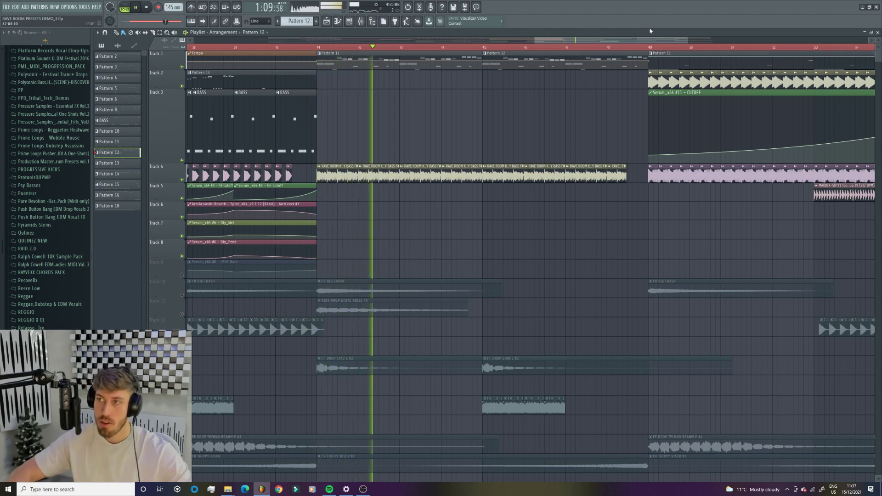
- Play the final playlist section from bar 49, where the Serum #11 cutoff automation starts
left_click_drag(686, 41, 758, 55)
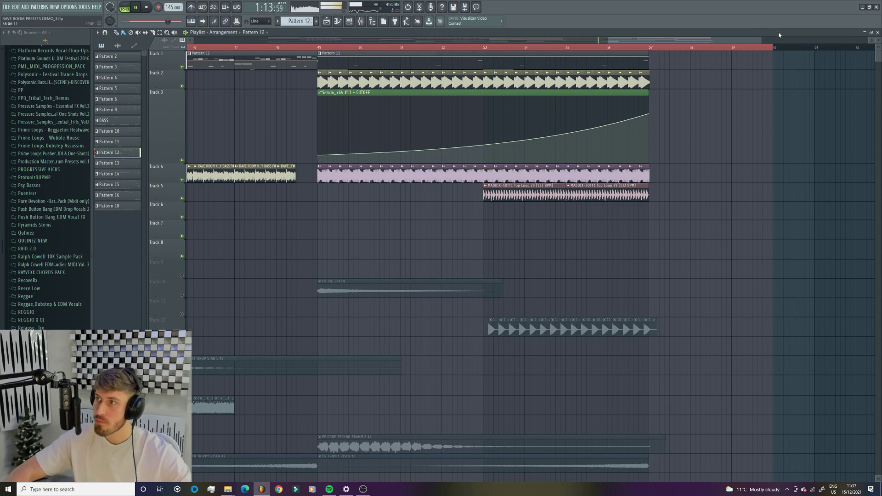
key("space")
left_click(317, 47)
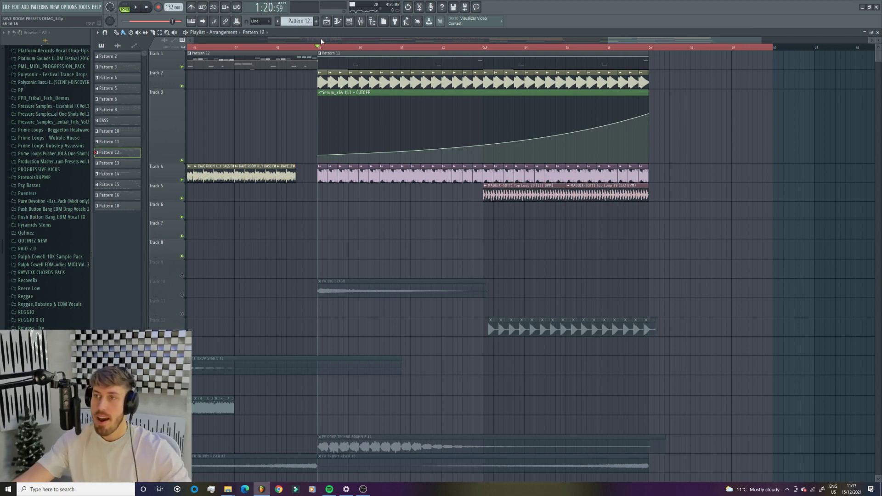
key("space")
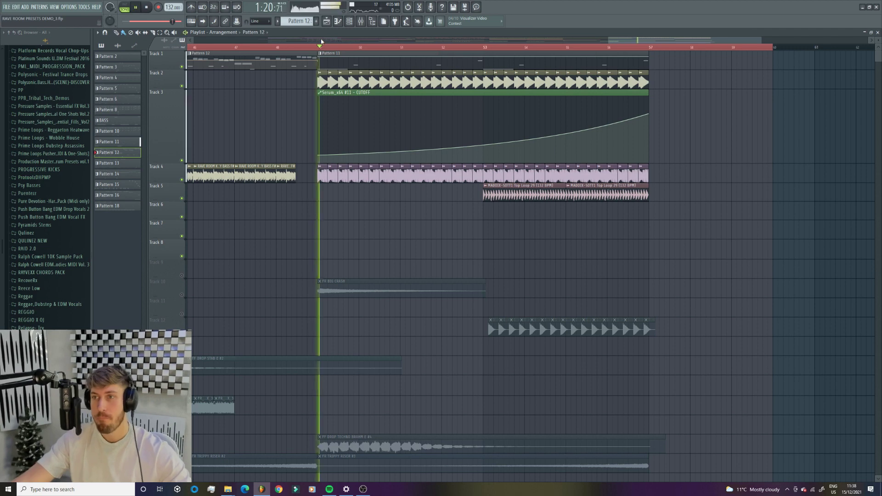
- Inspect Pattern 11's Serum #11 notes in the piano roll and open that instrument from the channel rack during playback
double_click(463, 56)
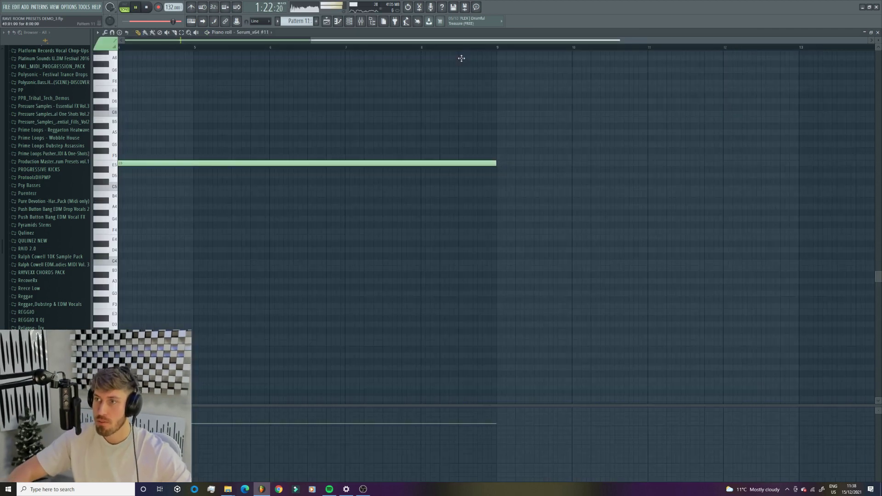
left_click(349, 23)
left_click(337, 21)
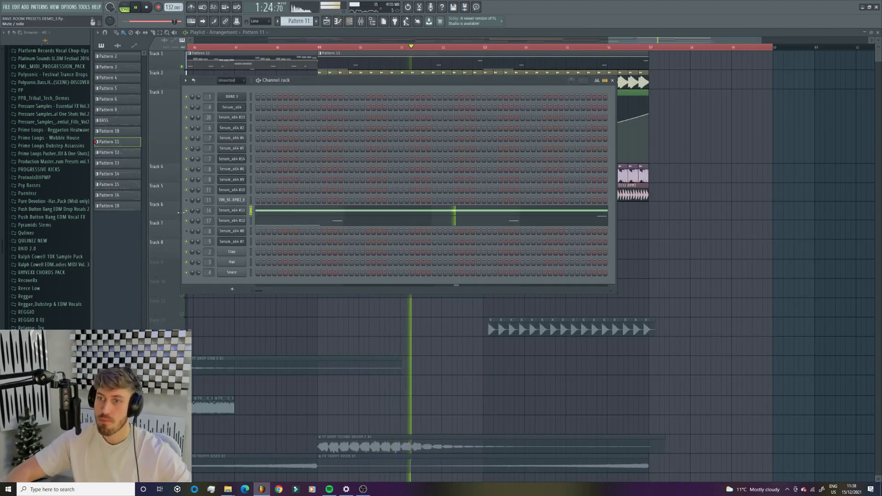
left_click(228, 211)
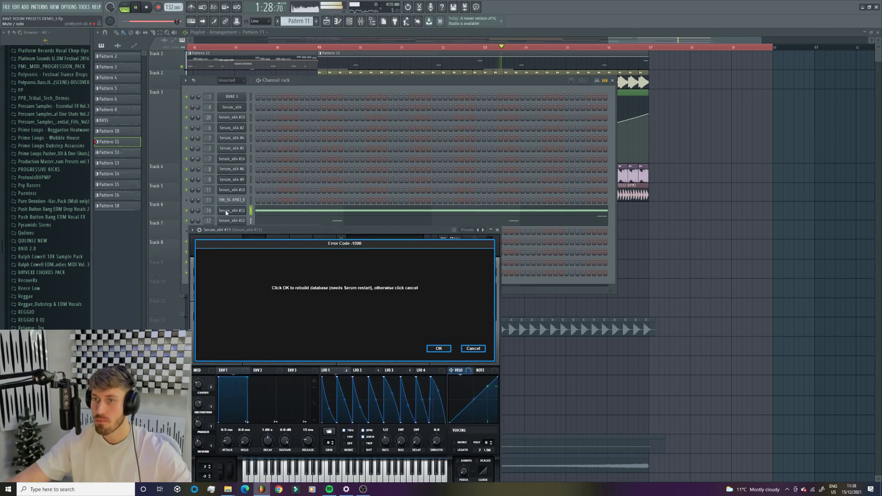
key("space")
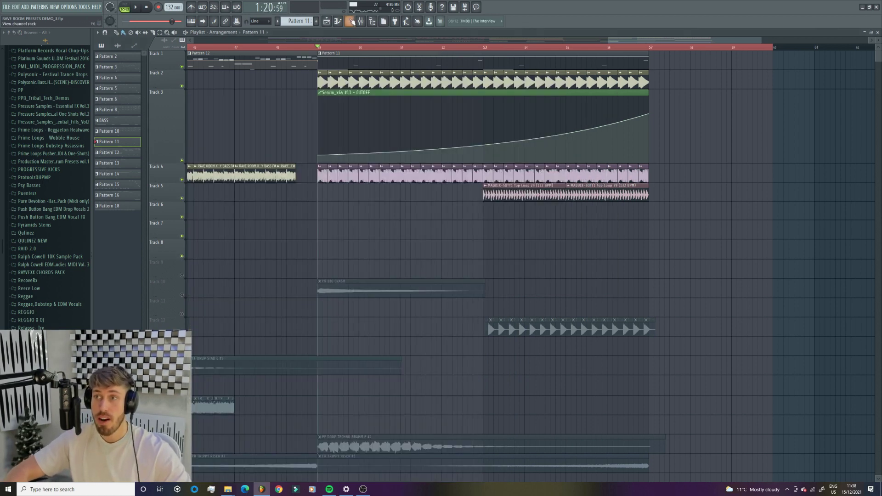
- Play the final section with the Serum #11 ACID 1 preset open and examine its cutoff automation in the playlist
key("F6")
key("space")
left_click(234, 210)
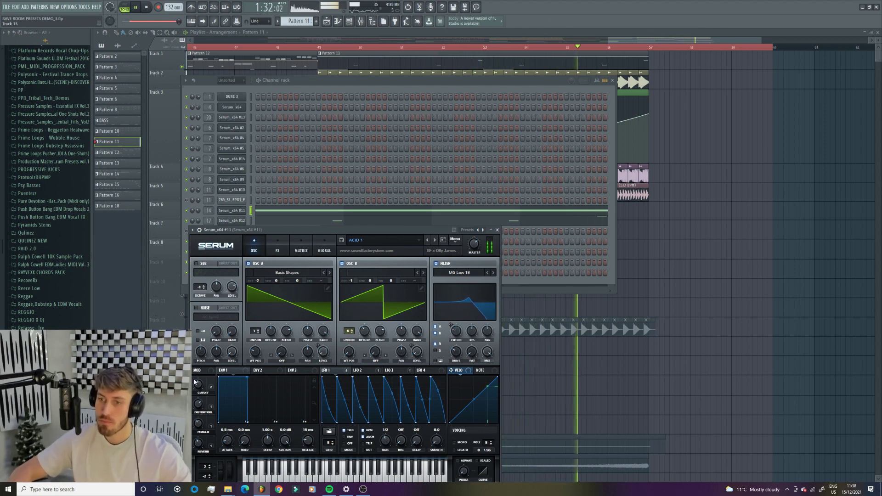
left_click(624, 38)
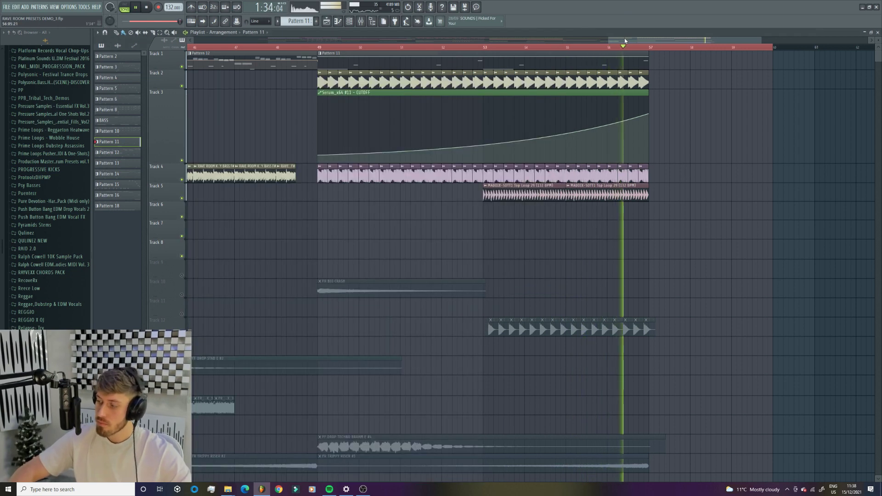
key("space")
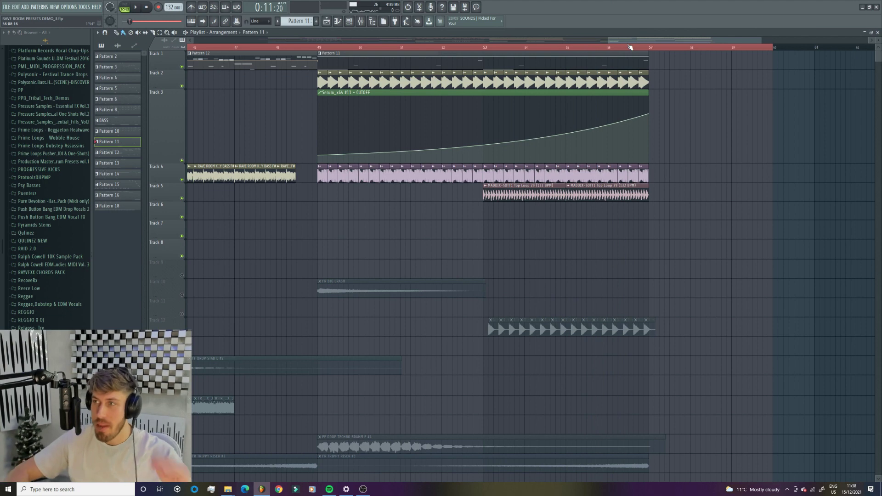
- Check the Serum #12 channel of Pattern 11 and replay the final section from bar 49
left_click_drag(609, 39, 618, 46)
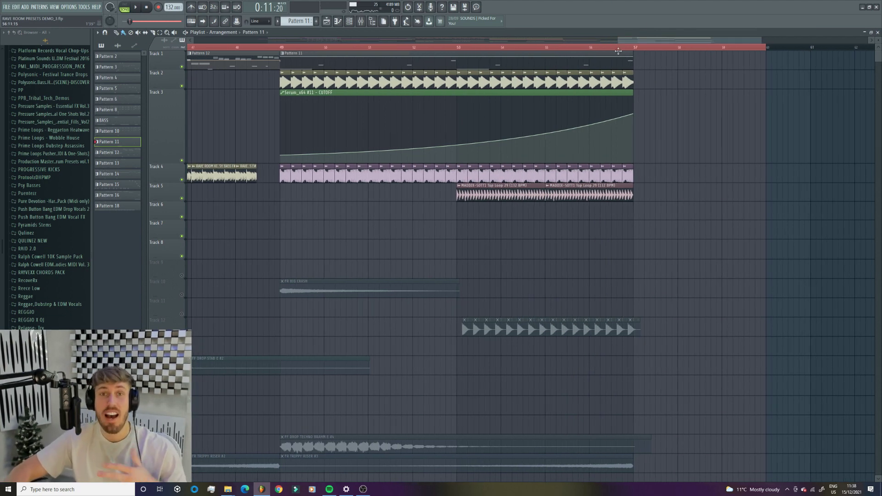
left_click(349, 21)
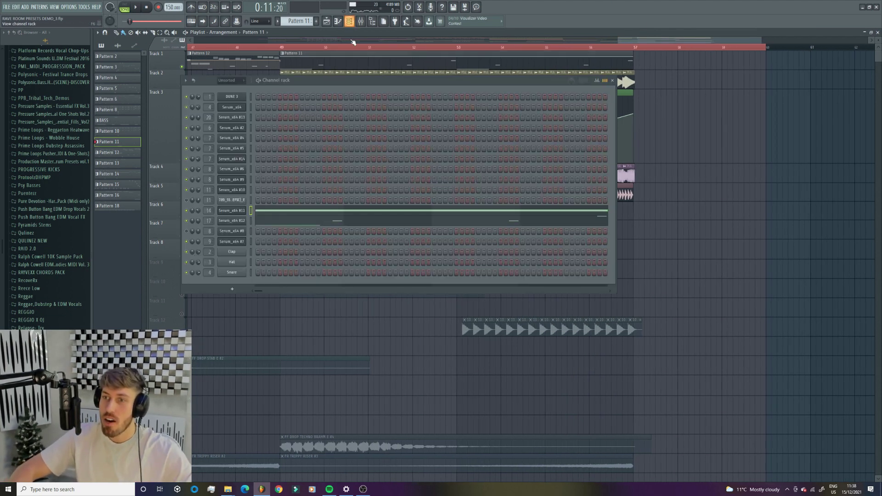
left_click(242, 218)
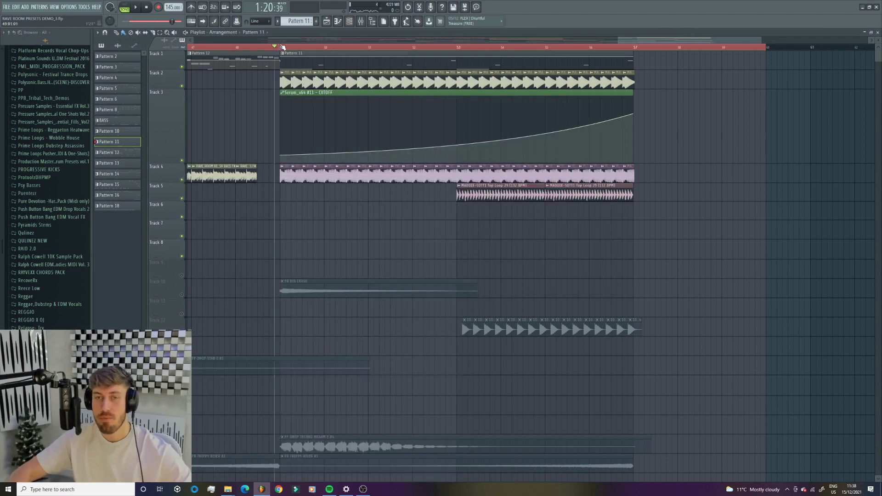
left_click(281, 47)
key("space")
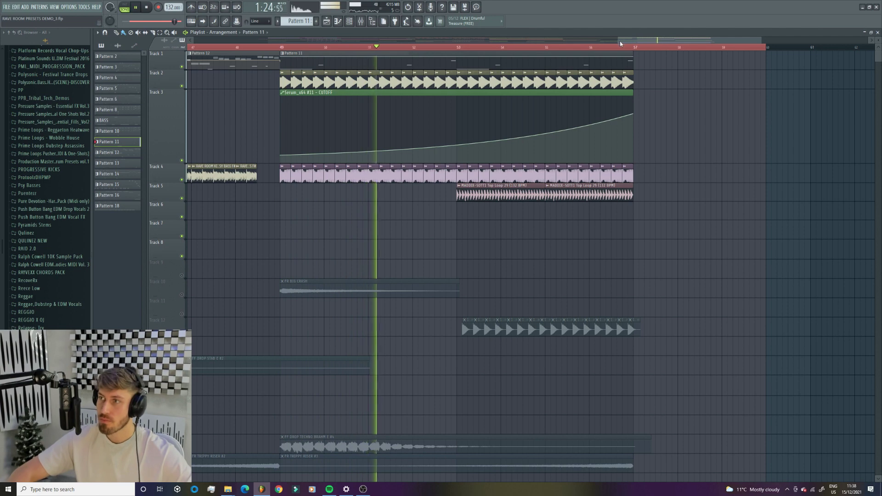
- Examine the effect chain on mixer Insert 17 and open its CamelCrusher plugin
left_click_drag(619, 41, 480, 19)
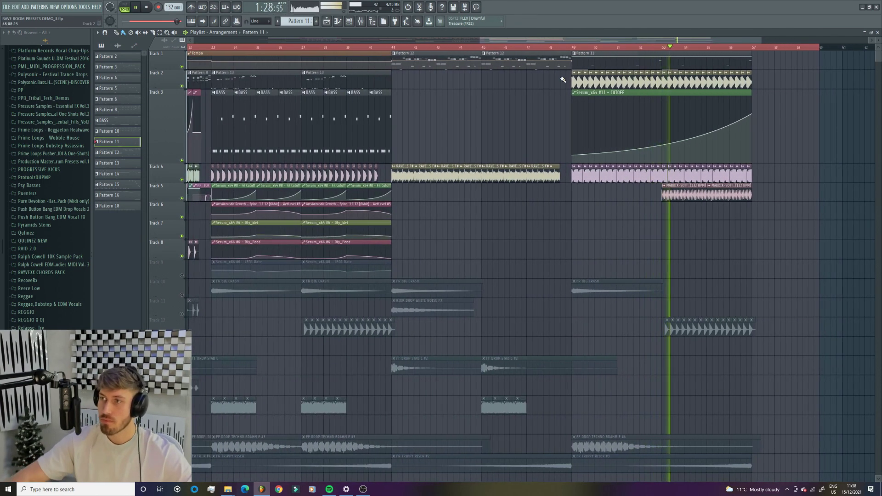
key("F9")
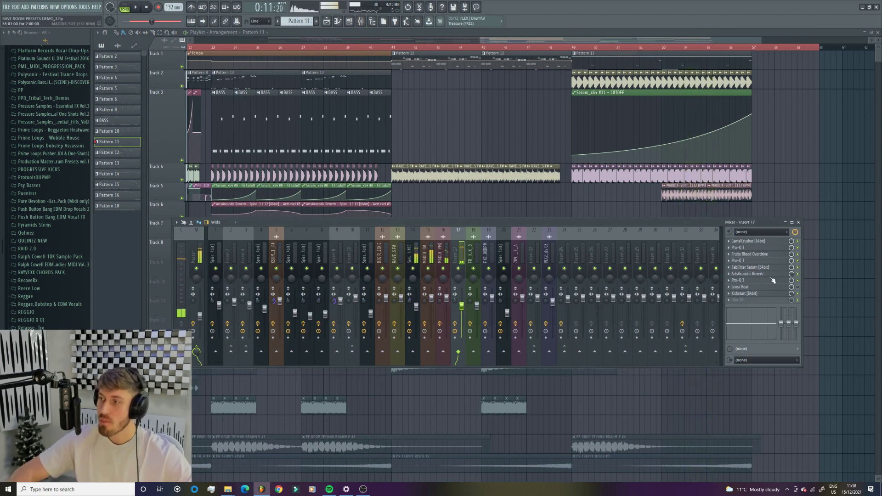
key("space")
left_click(760, 241)
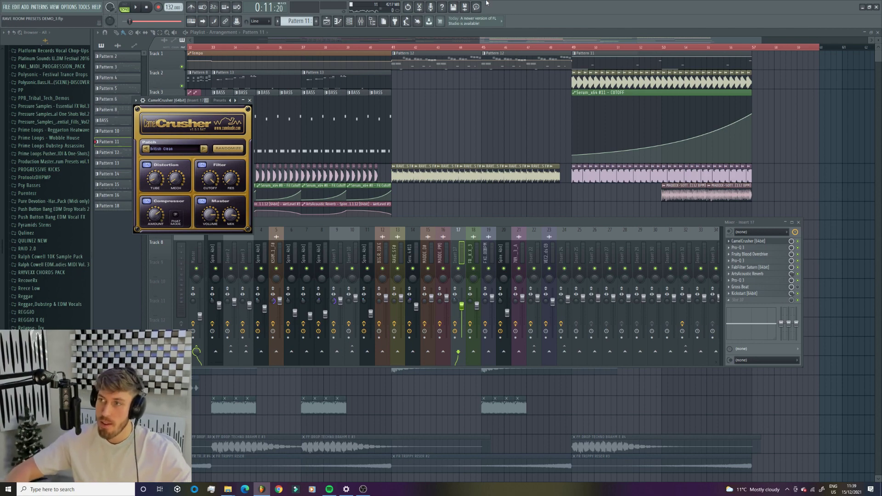
- Unmute all the playlist tracks and show the whole arrangement
left_click_drag(481, 40, 192, 40)
left_click(182, 161)
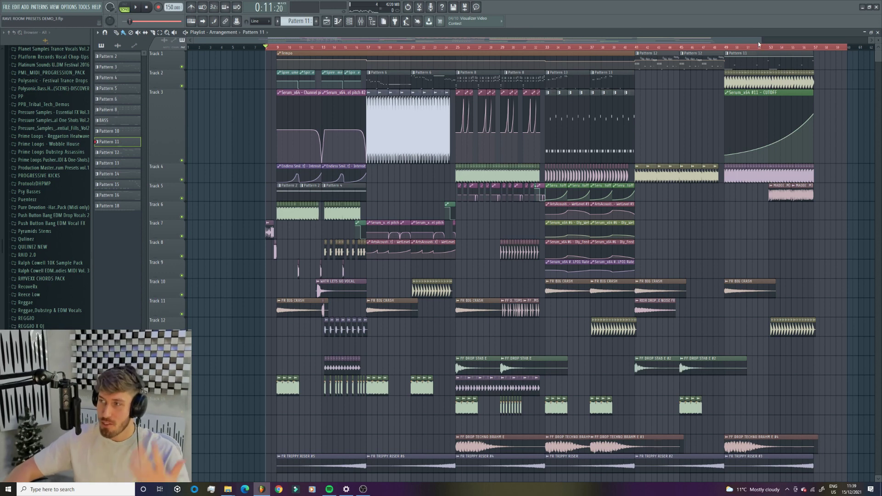
left_click_drag(760, 41, 878, 46)
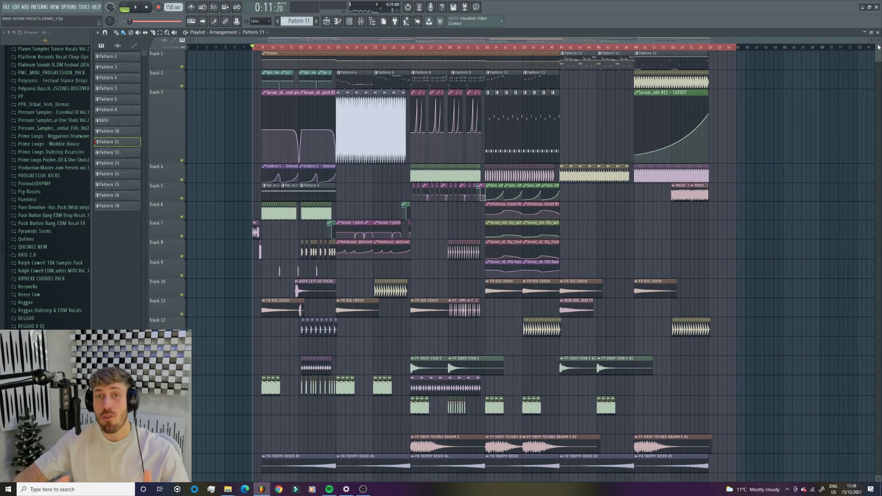